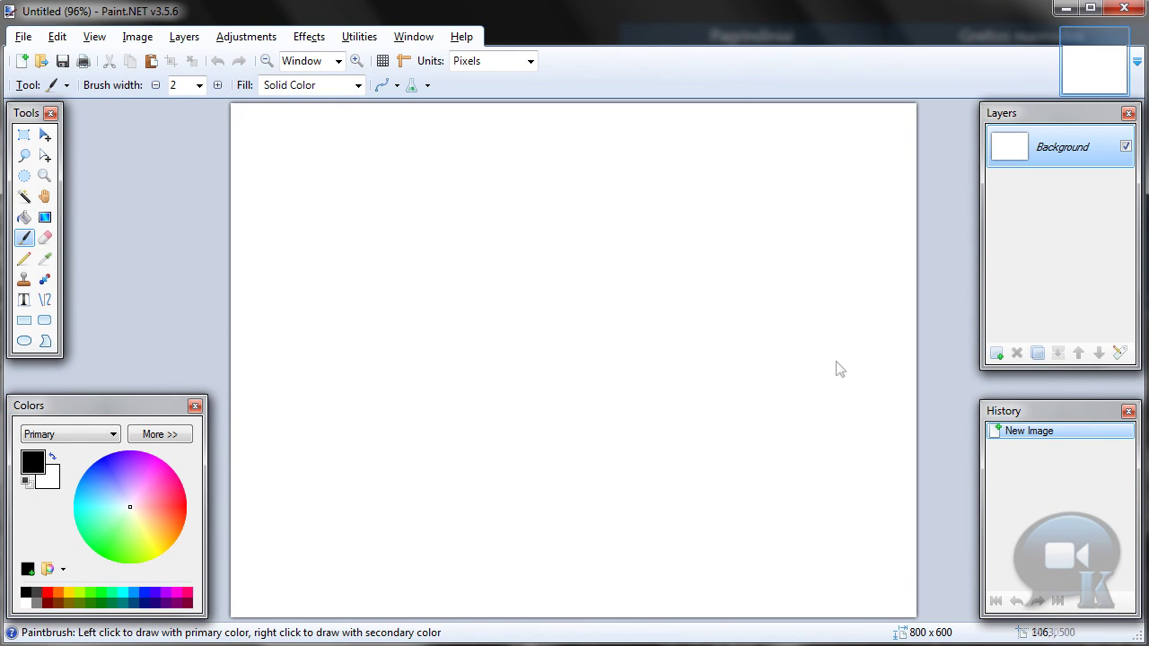
- Add a transparent layer above the Background and rename it 'text'
{"action": "left_click", "coordinate": [579, 29]}
{"action": "left_click", "coordinate": [995, 354]}
{"action": "double_click", "coordinate": [1049, 147]}
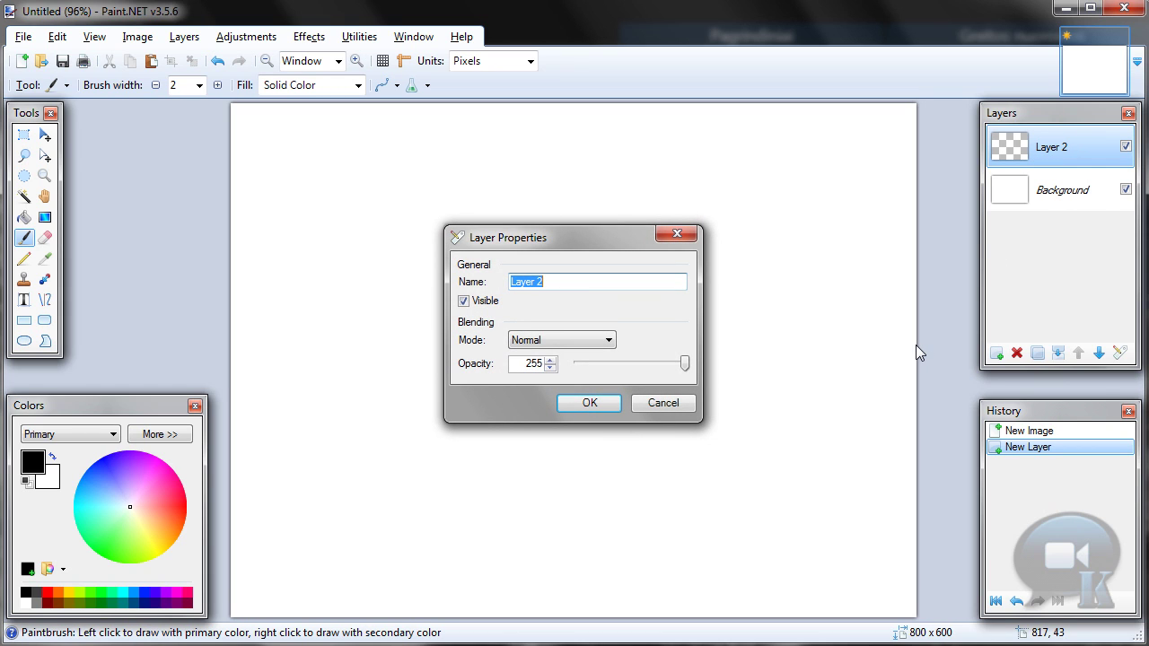
{"action": "type", "text": "text"}
{"action": "left_click", "coordinate": [571, 403]}
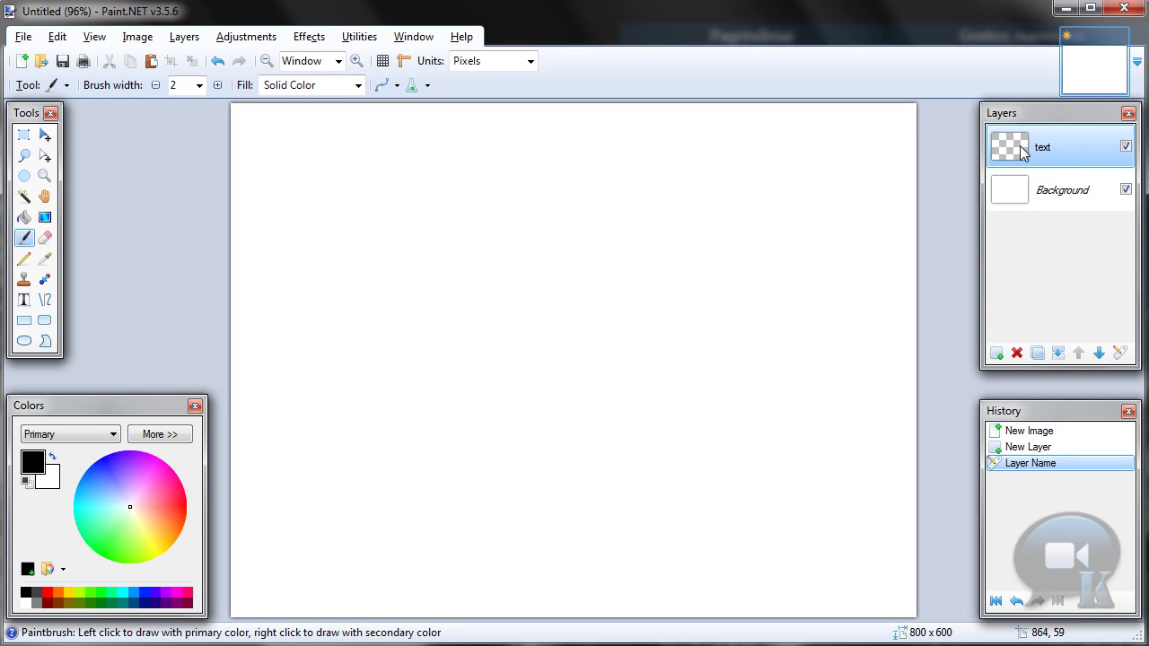
{"action": "double_click", "coordinate": [1039, 156]}
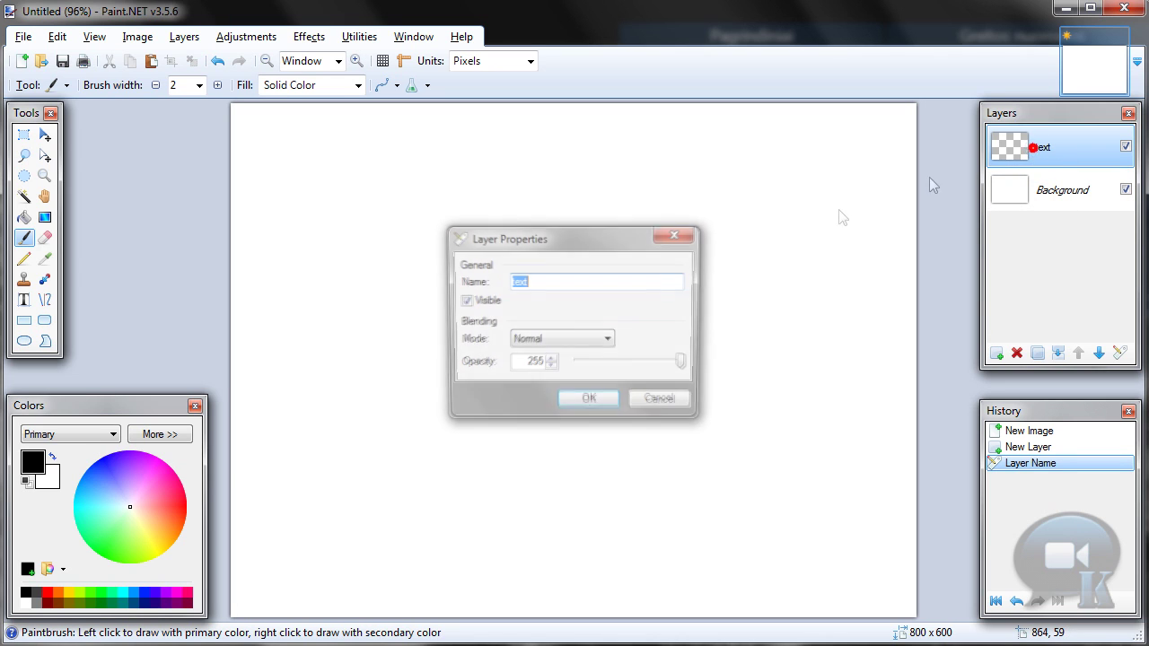
{"action": "left_click", "coordinate": [575, 403]}
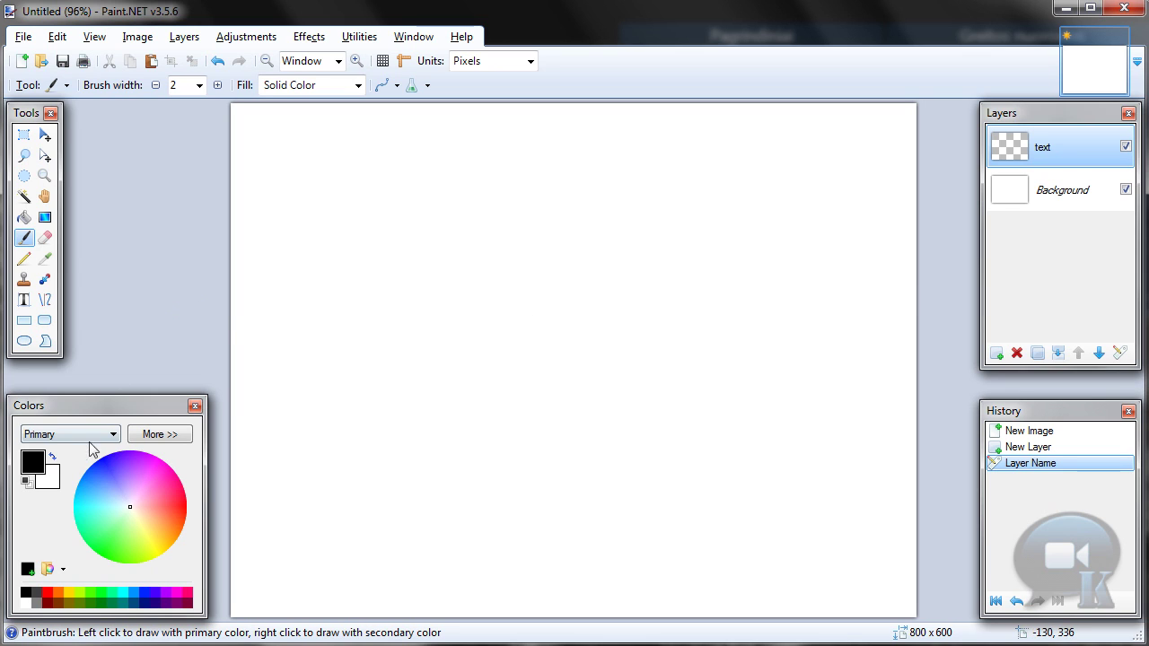
- Pick the Text tool, expand the Colors panel and copy the code 58B01B from Notepad
{"action": "left_click", "coordinate": [22, 300]}
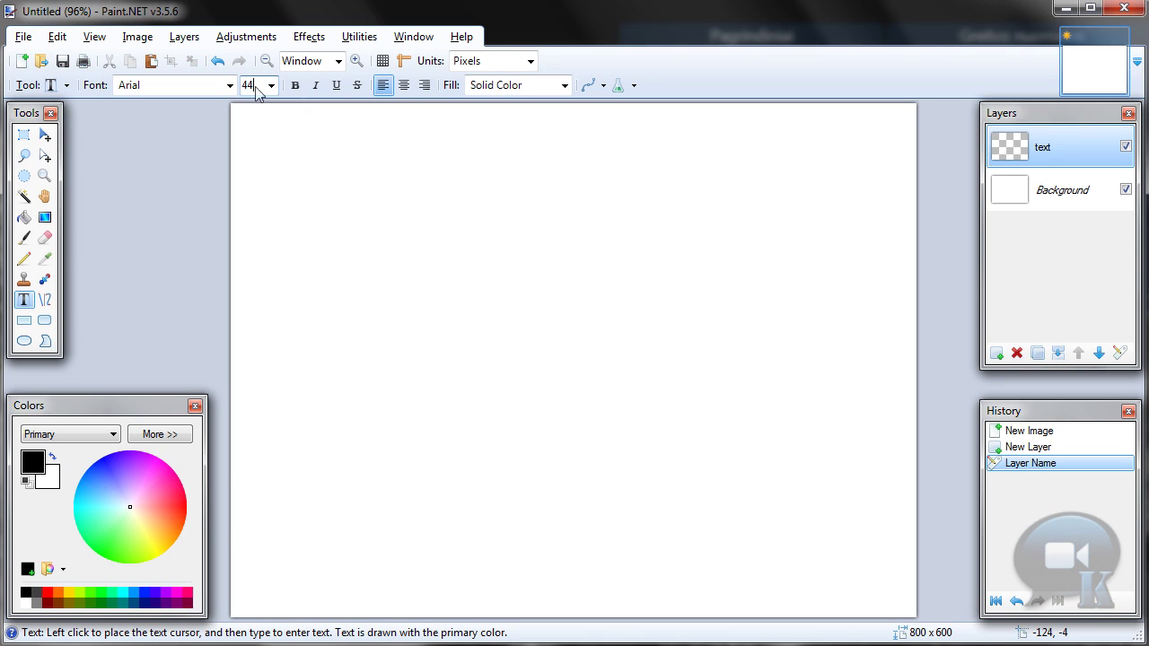
{"action": "left_click", "coordinate": [145, 437]}
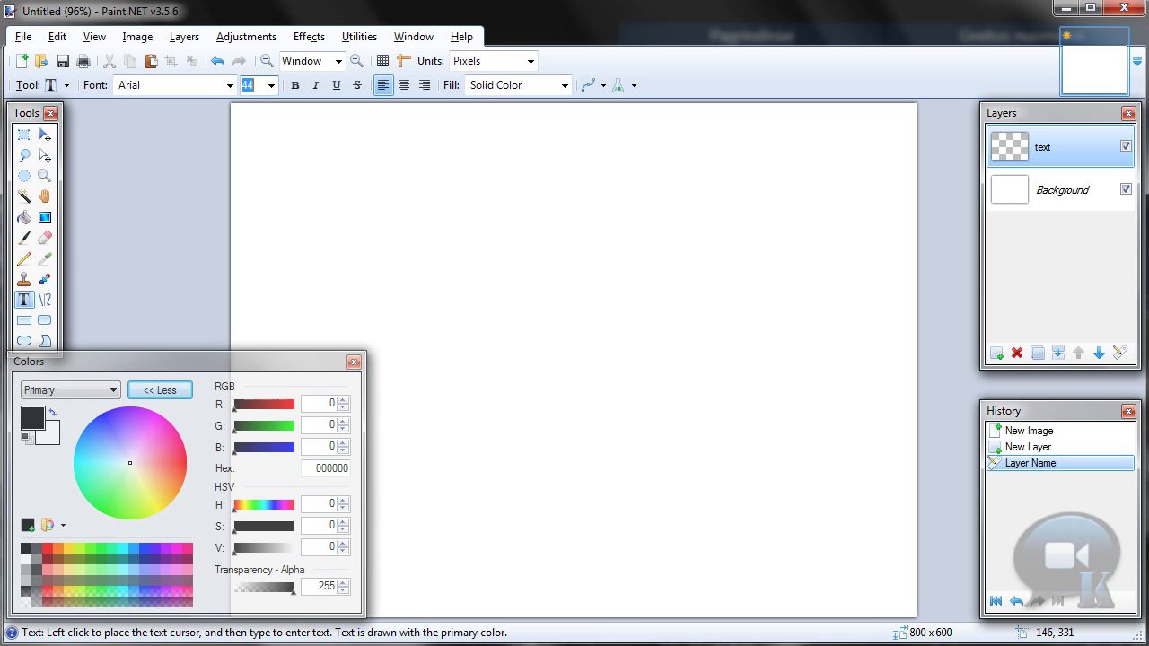
{"action": "key", "text": "alt+Tab"}
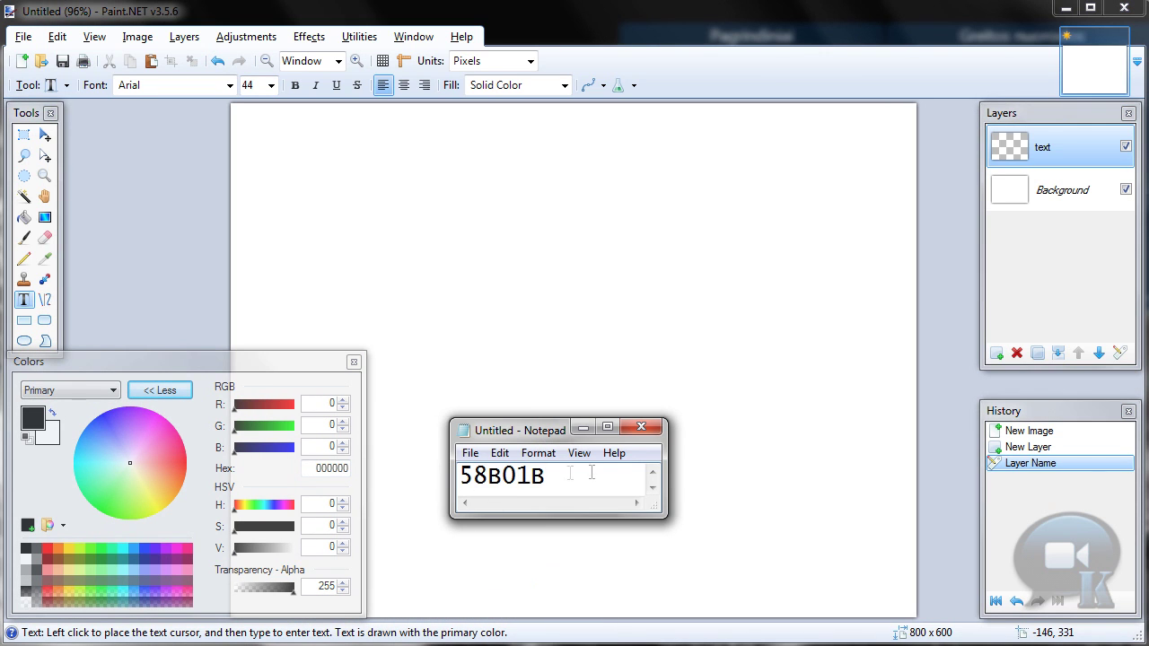
{"action": "double_click", "coordinate": [585, 471]}
{"action": "right_click", "coordinate": [495, 468]}
{"action": "left_click", "coordinate": [526, 524]}
{"action": "left_click", "coordinate": [555, 480]}
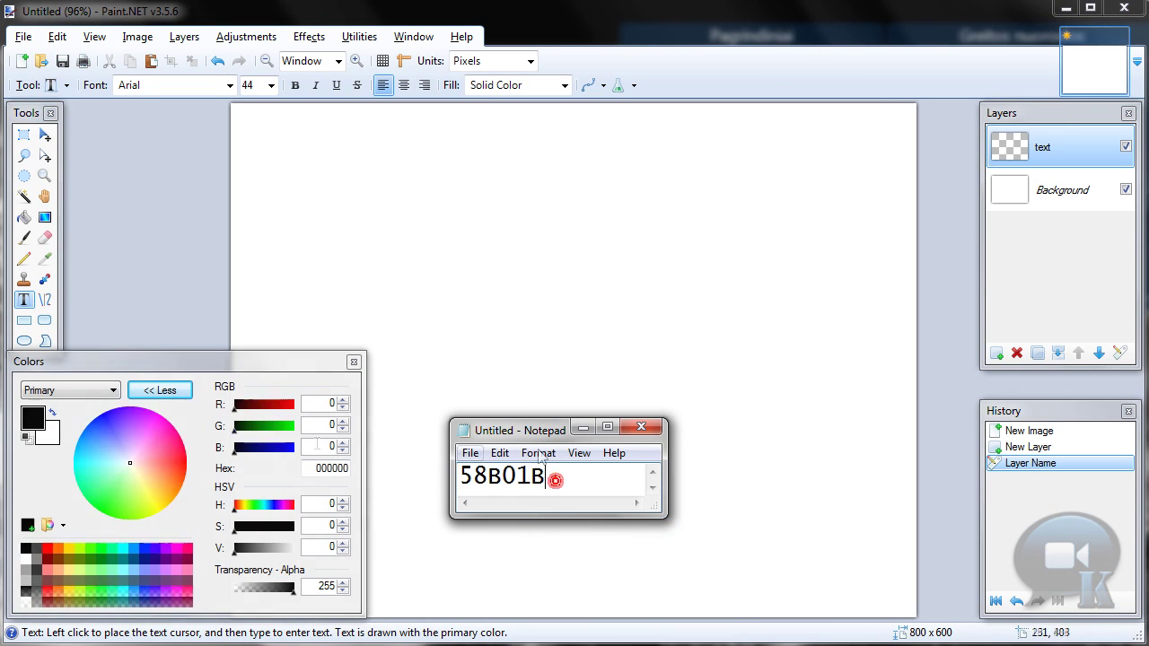
- Paste 58B01B into the Hex field so the primary colour becomes green
{"action": "left_click", "coordinate": [524, 431]}
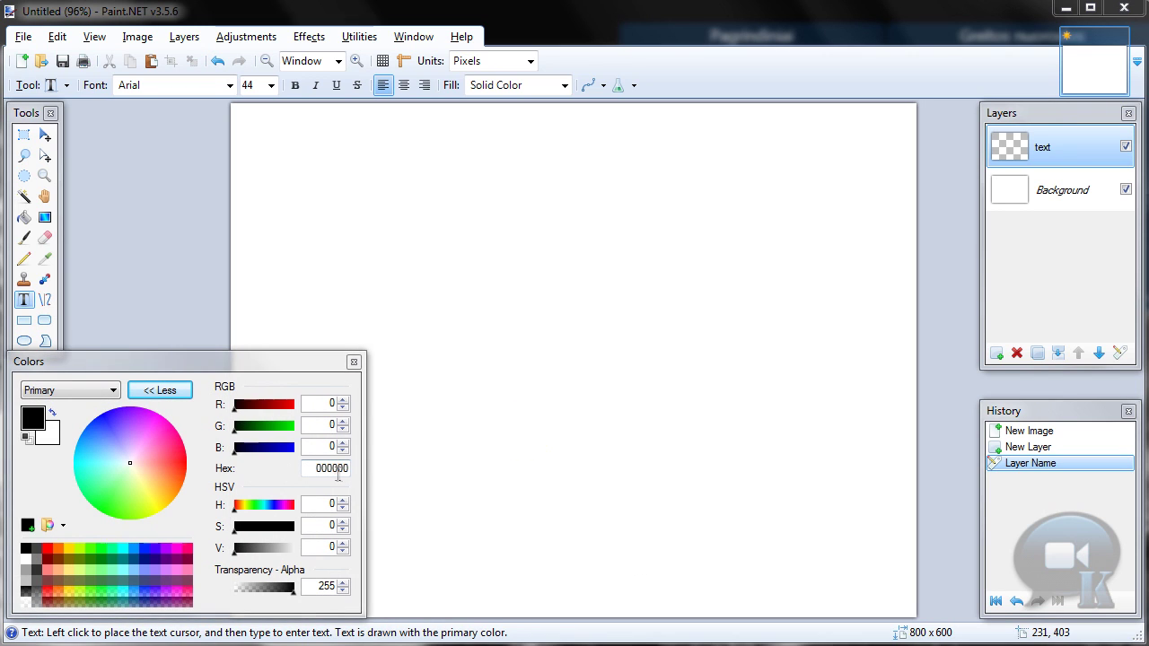
{"action": "right_click", "coordinate": [331, 468]}
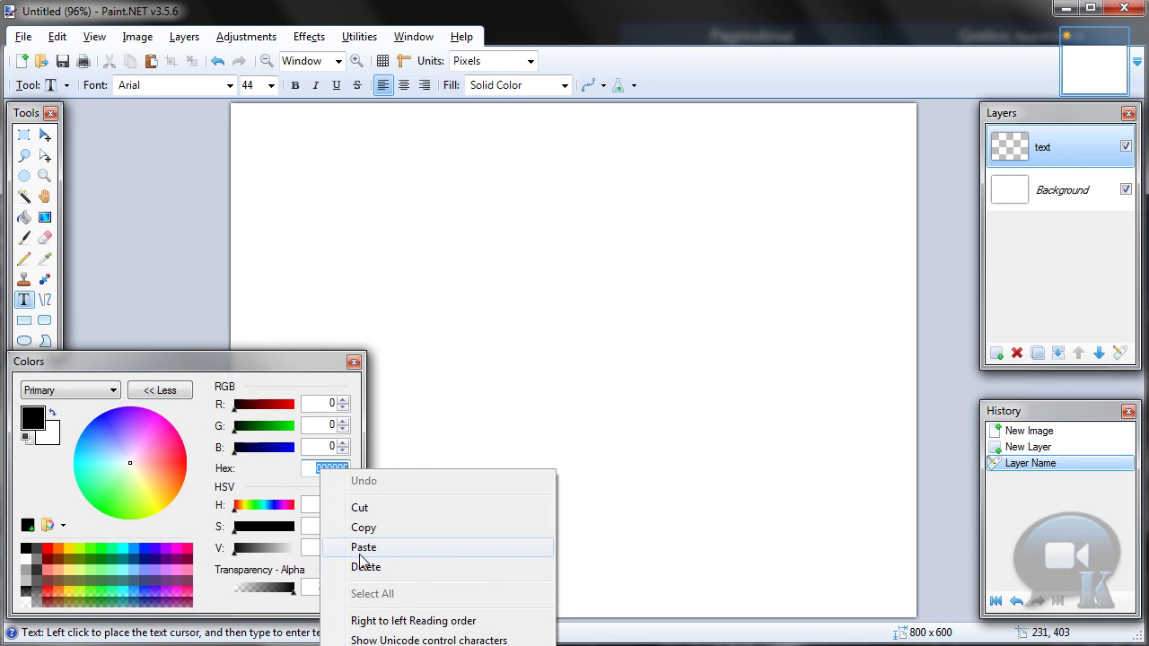
{"action": "left_click", "coordinate": [361, 549]}
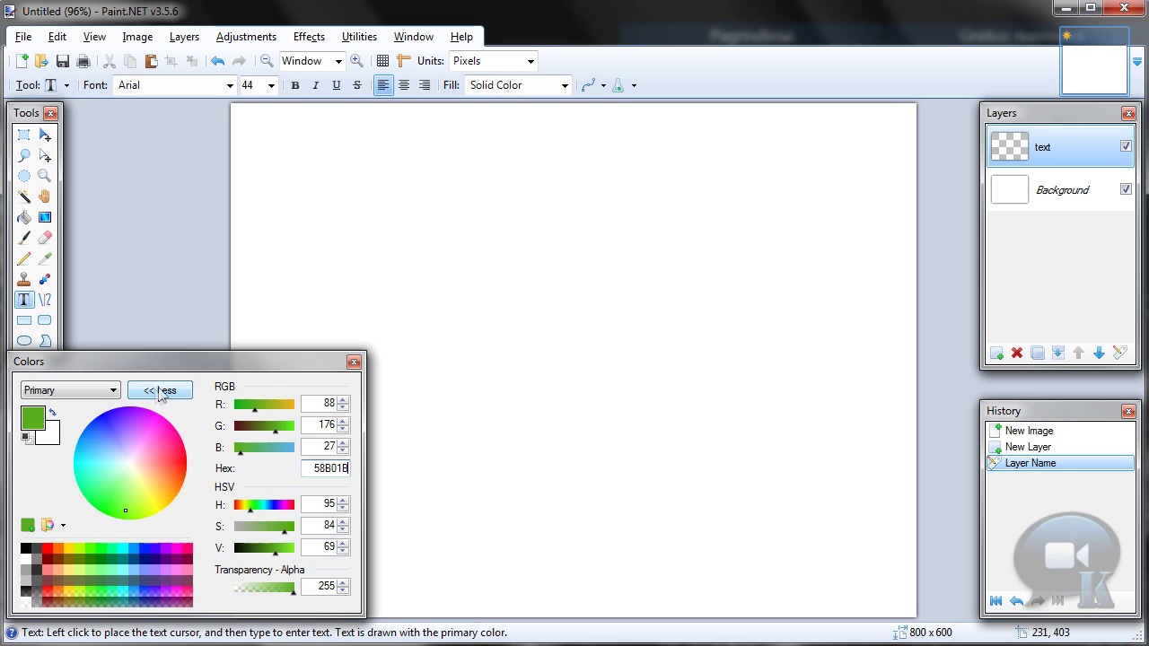
{"action": "left_click", "coordinate": [160, 392]}
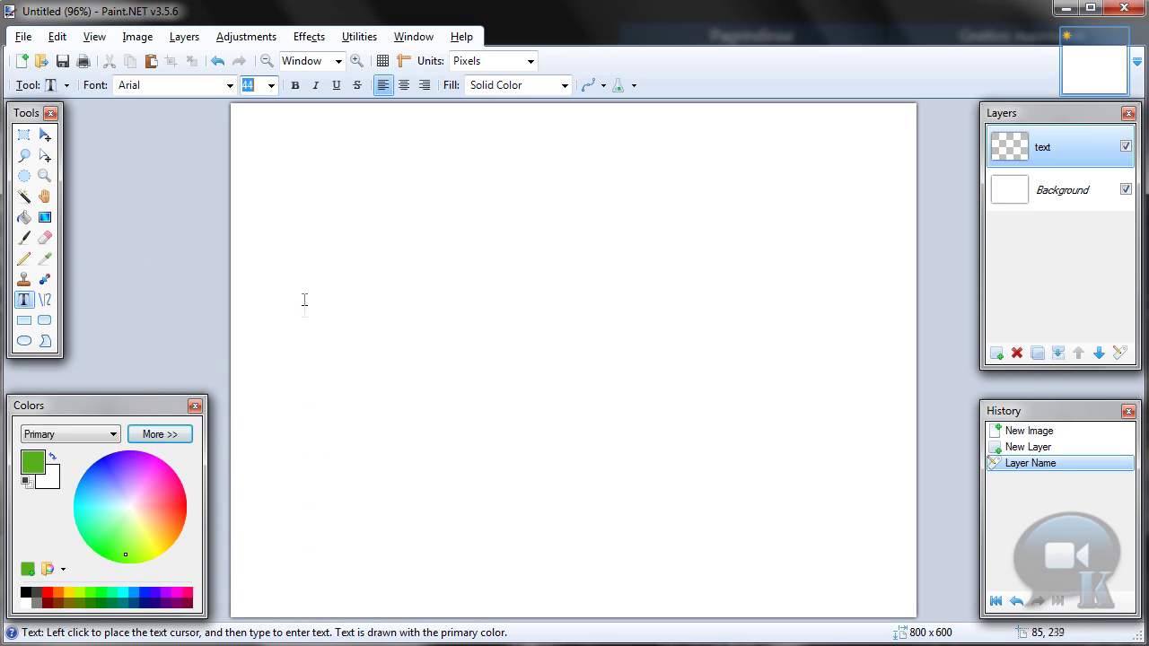
- Type 'My-banner' on the text layer in green Arial 44 and drag it toward the centre
{"action": "left_click", "coordinate": [313, 299]}
{"action": "type", "text": "M"}
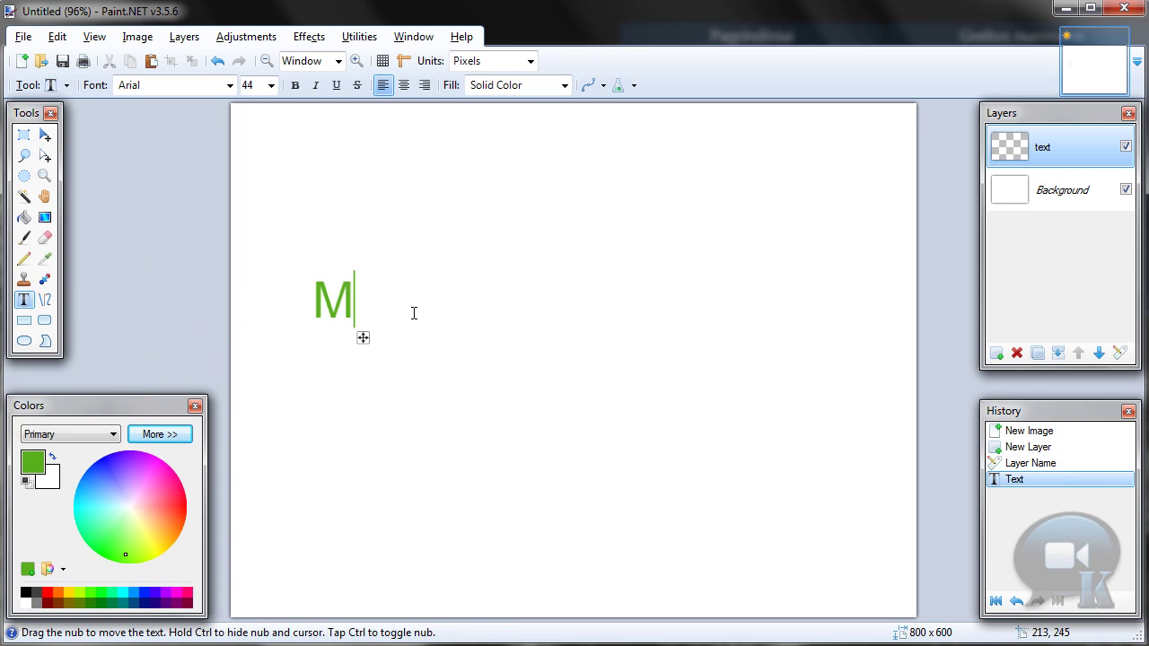
{"action": "type", "text": "y-banner"}
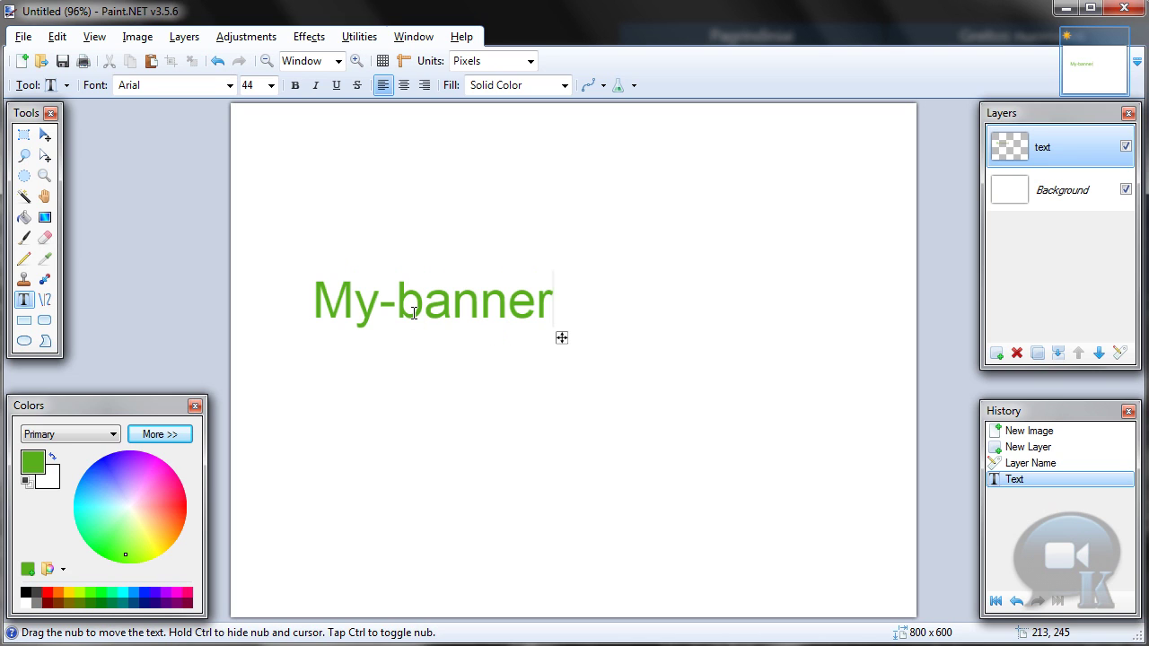
{"action": "left_click_drag", "start_coordinate": [565, 341], "coordinate": [657, 368]}
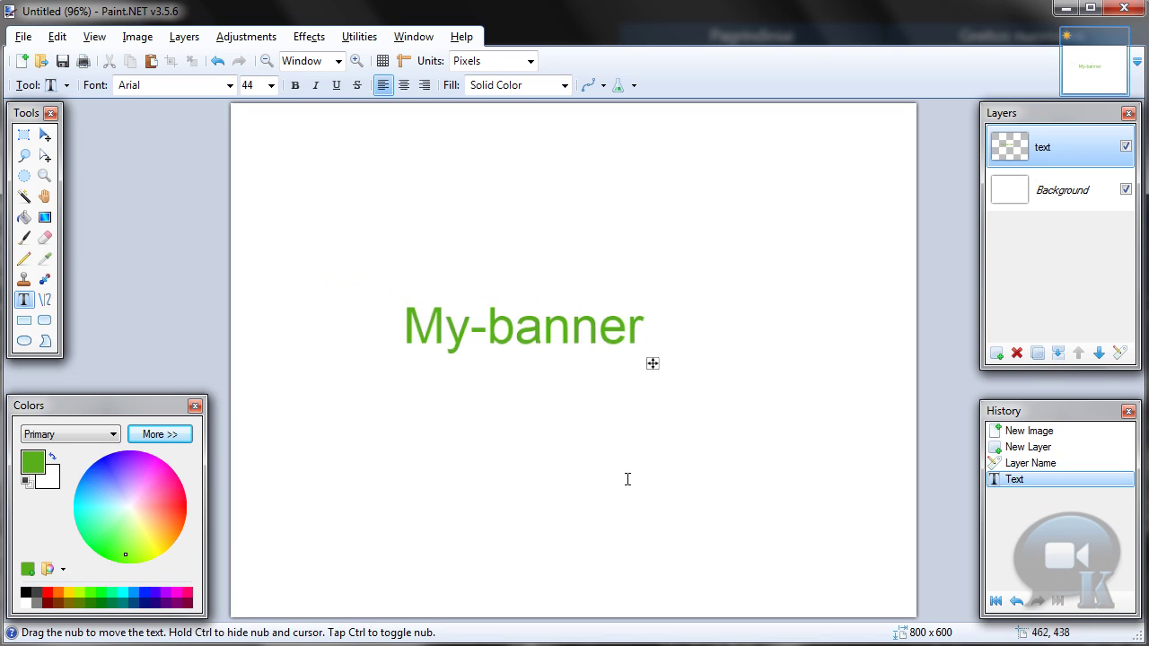
- Duplicate the text layer, rename the copy 'reflection' and move it below the text layer
{"action": "left_click", "coordinate": [1037, 353]}
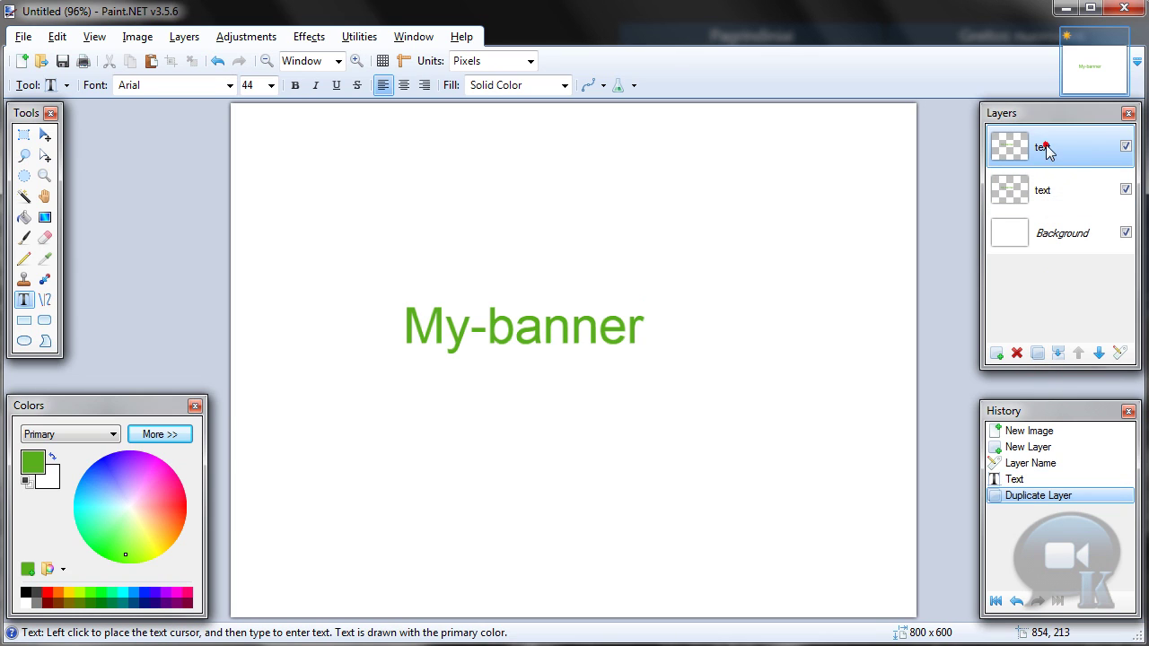
{"action": "double_click", "coordinate": [1046, 149]}
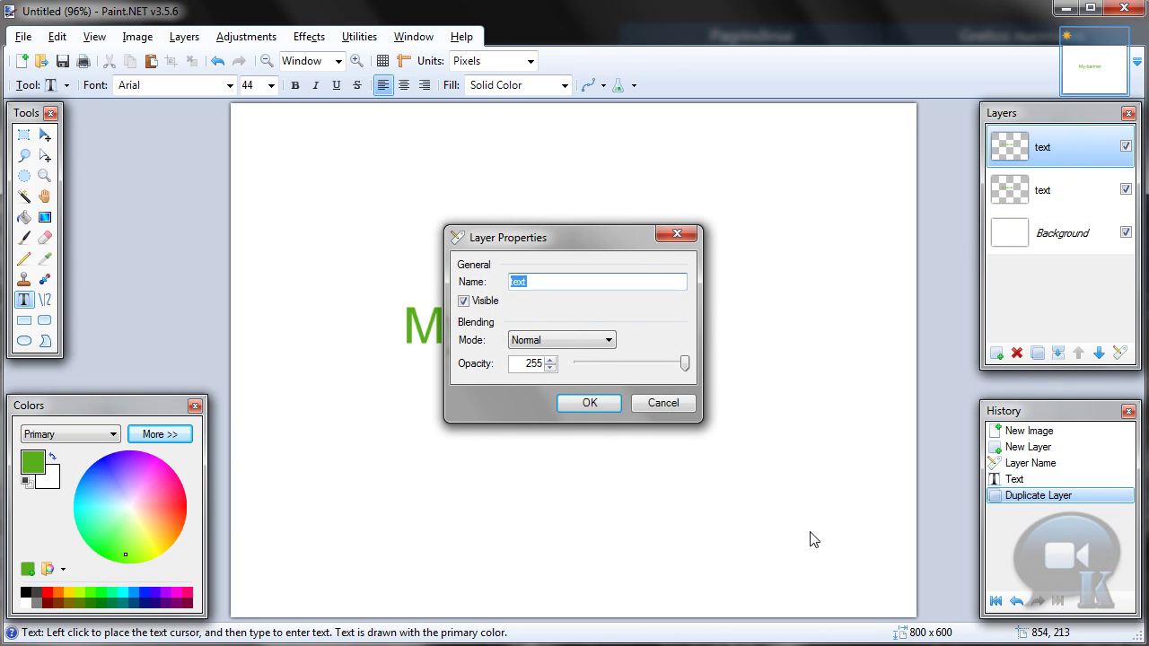
{"action": "type", "text": "reflection"}
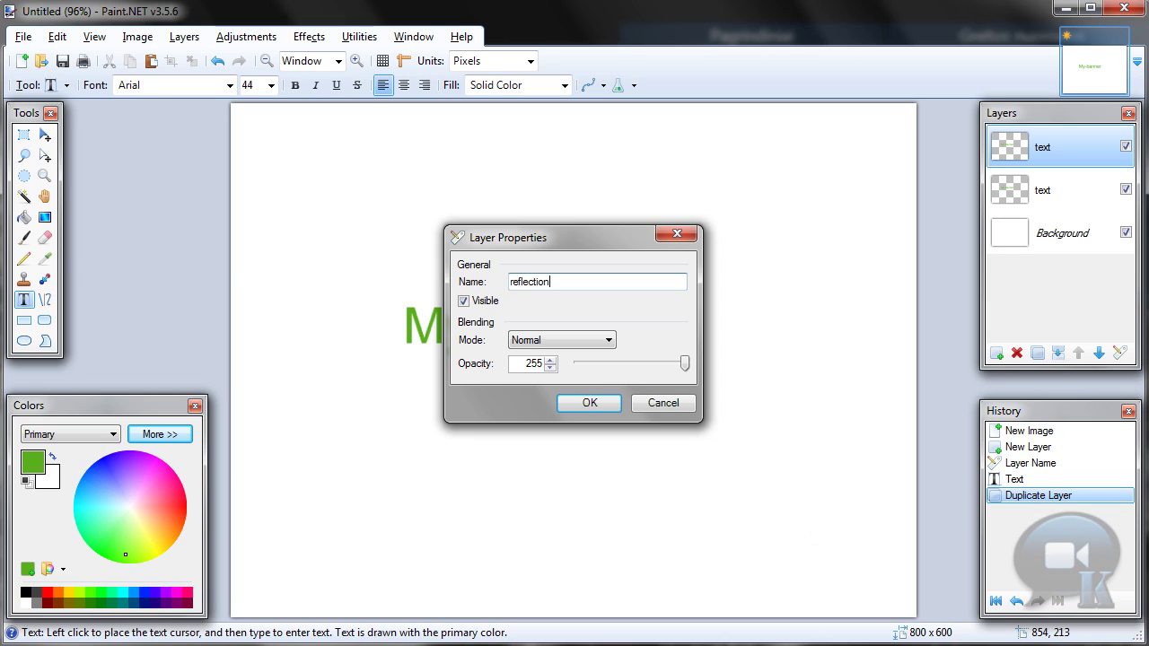
{"action": "key", "text": "Return"}
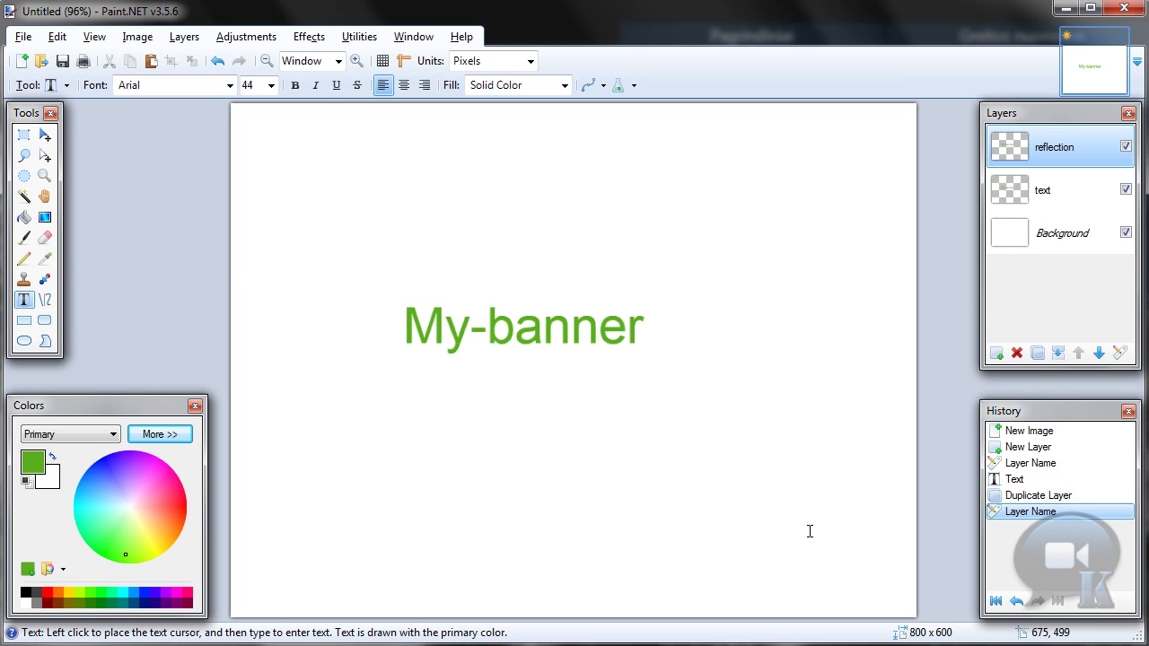
{"action": "left_click", "coordinate": [1104, 354]}
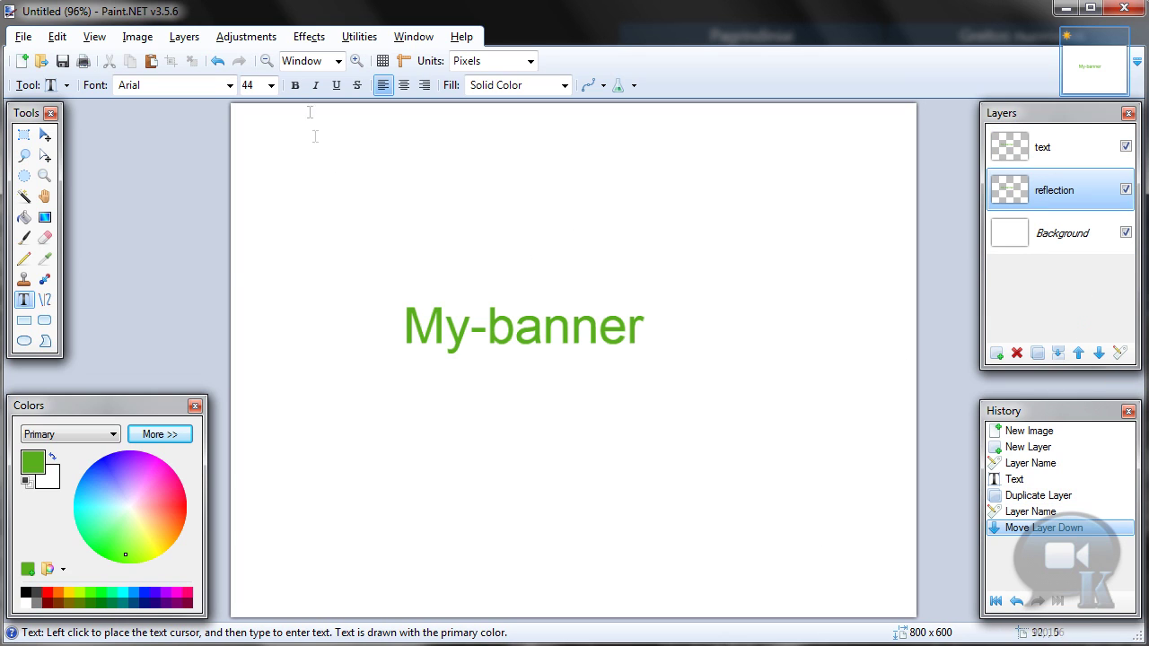
- Flip the reflection layer vertically and shift it up until it touches the text's baseline
{"action": "left_click", "coordinate": [184, 37]}
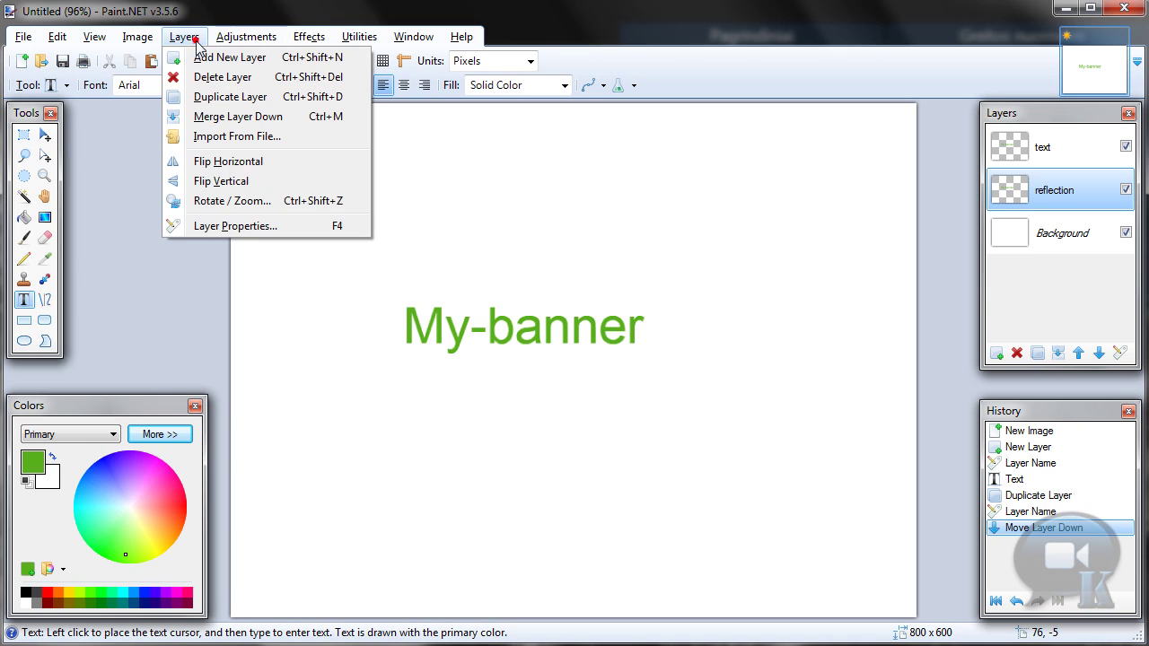
{"action": "left_click", "coordinate": [215, 181]}
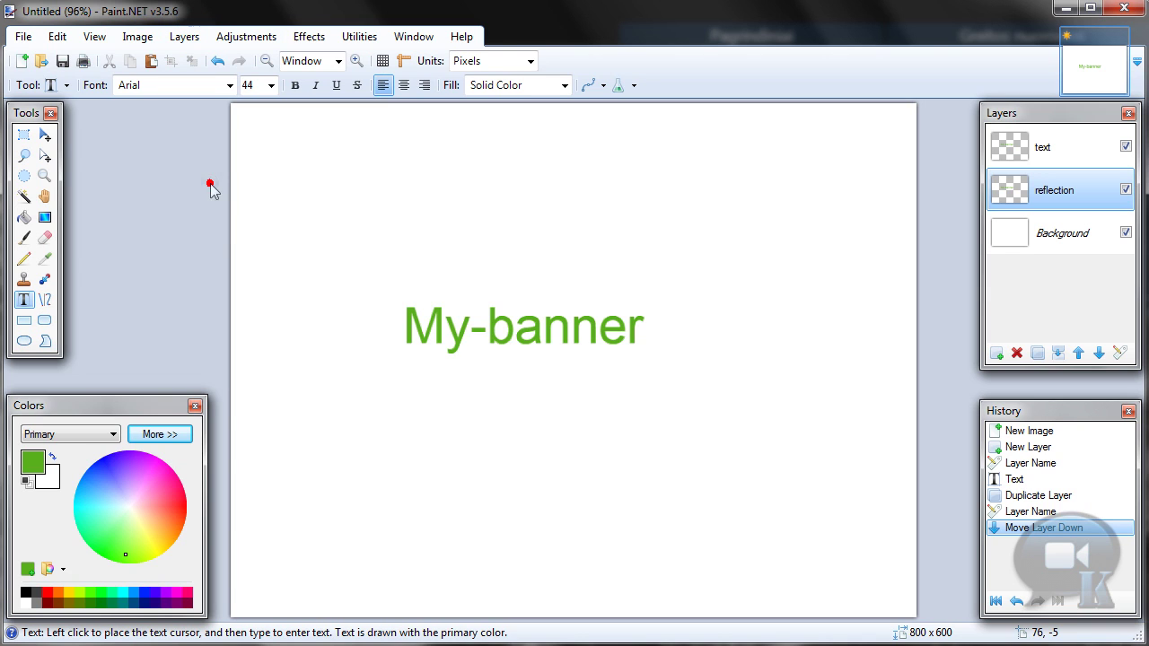
{"action": "left_click", "coordinate": [45, 137]}
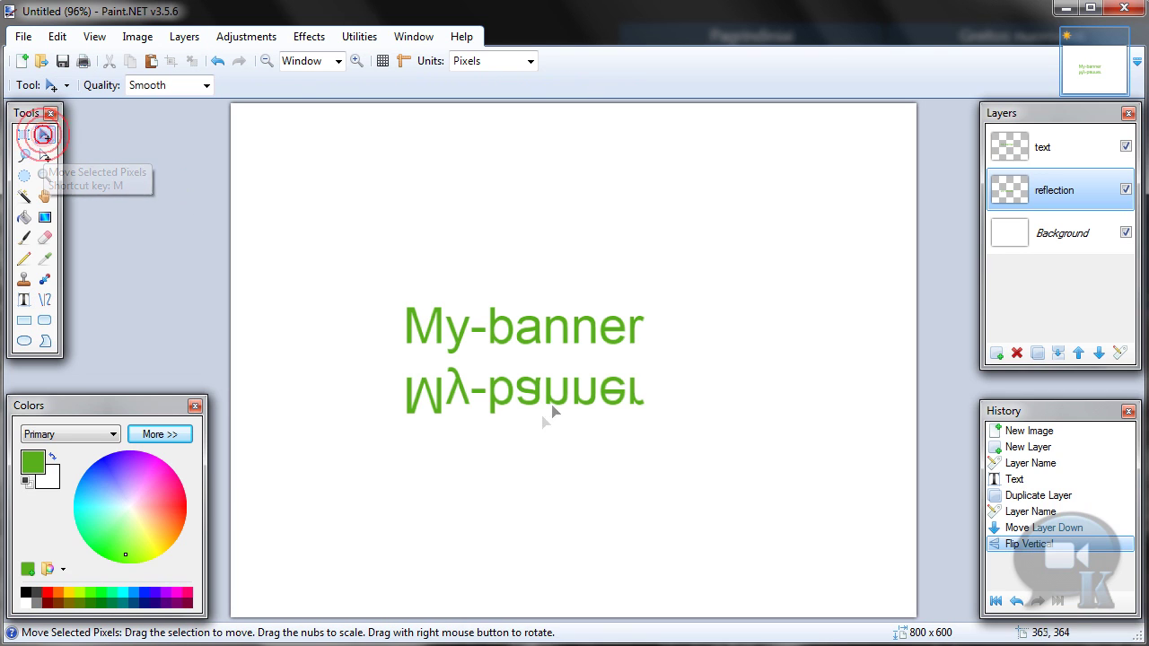
{"action": "key", "text": "ctrl+a"}
{"action": "left_click_drag", "start_coordinate": [509, 393], "coordinate": [509, 359]}
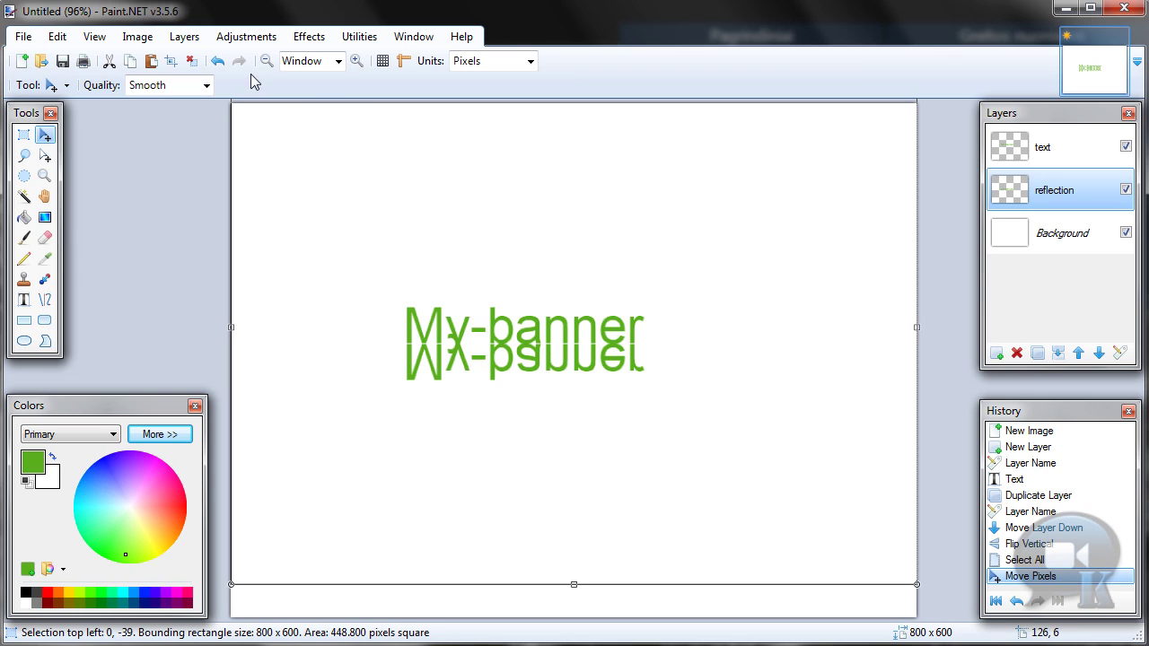
{"action": "left_click", "coordinate": [192, 60]}
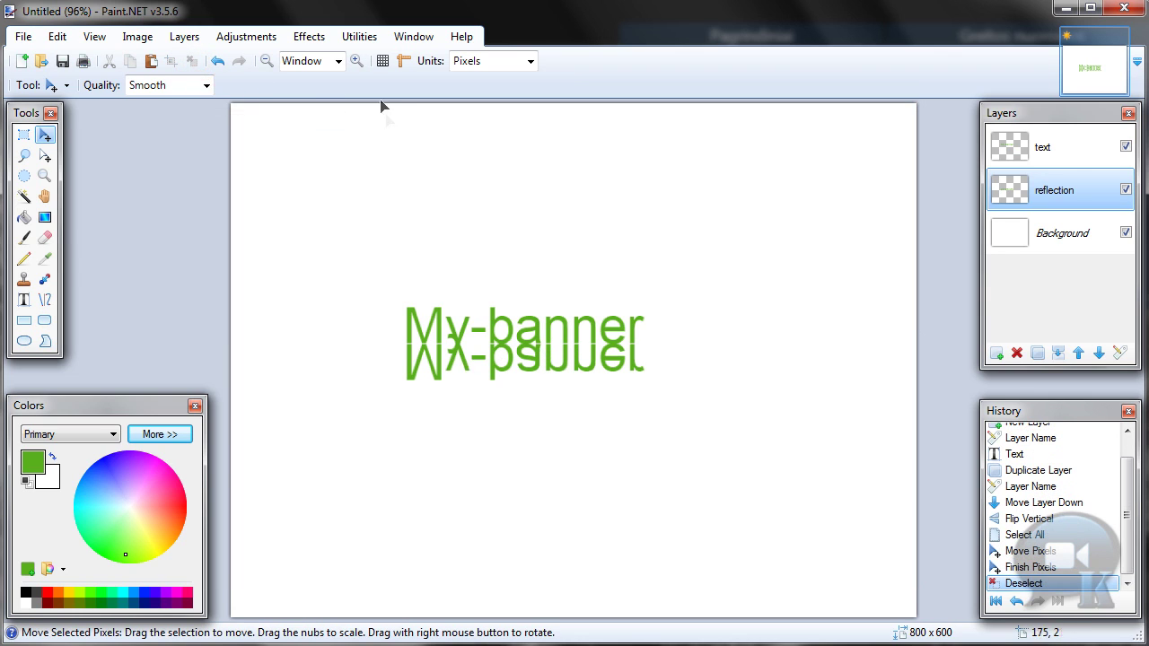
- Zoom to 200% and set the Eraser brush width to 17
{"action": "left_click", "coordinate": [357, 61]}
{"action": "left_click", "coordinate": [358, 61]}
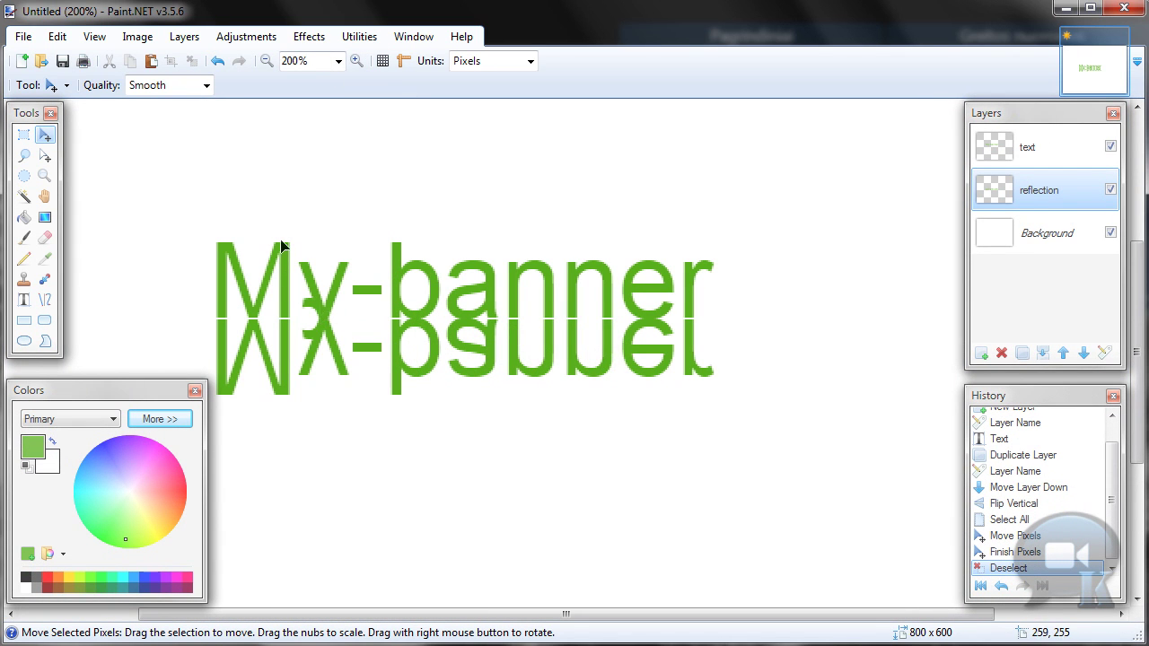
{"action": "left_click", "coordinate": [45, 235]}
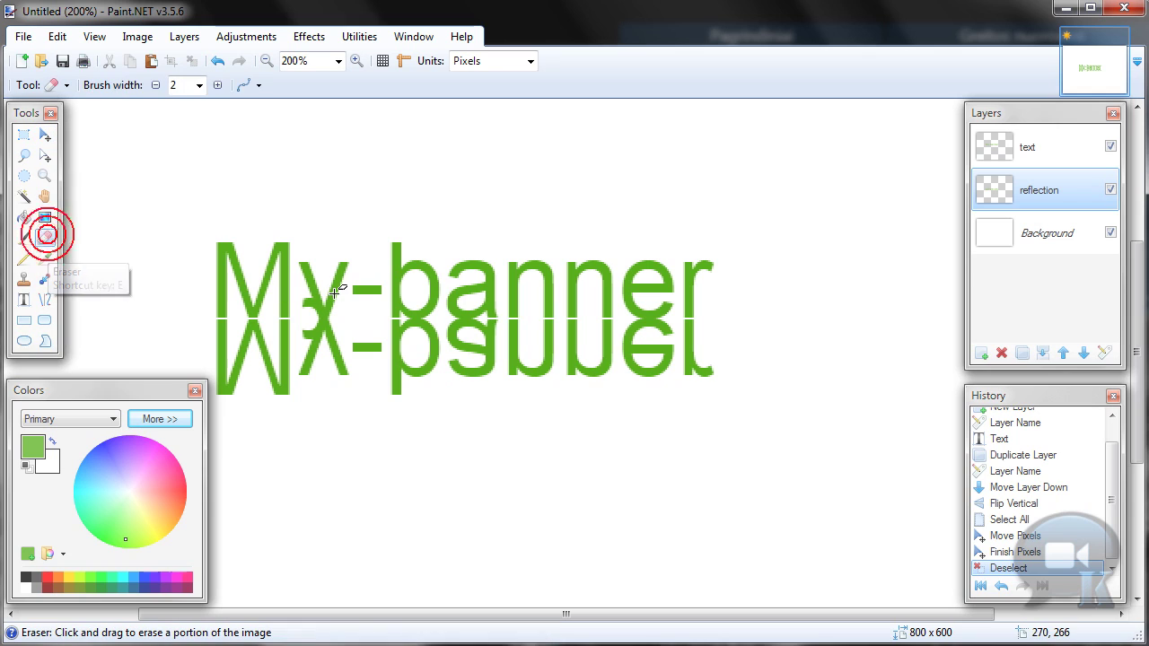
{"action": "left_click", "coordinate": [216, 86]}
{"action": "left_click", "coordinate": [217, 86]}
{"action": "left_click", "coordinate": [217, 85]}
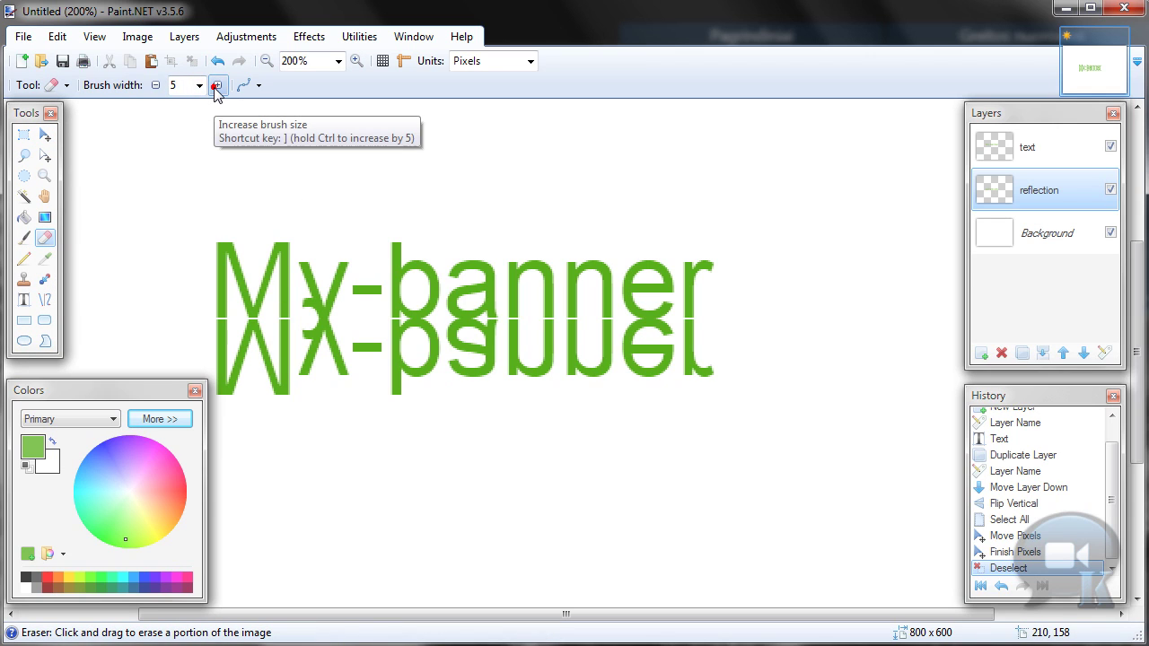
{"action": "left_click", "coordinate": [216, 86]}
{"action": "left_click", "coordinate": [217, 86]}
{"action": "left_click", "coordinate": [217, 85]}
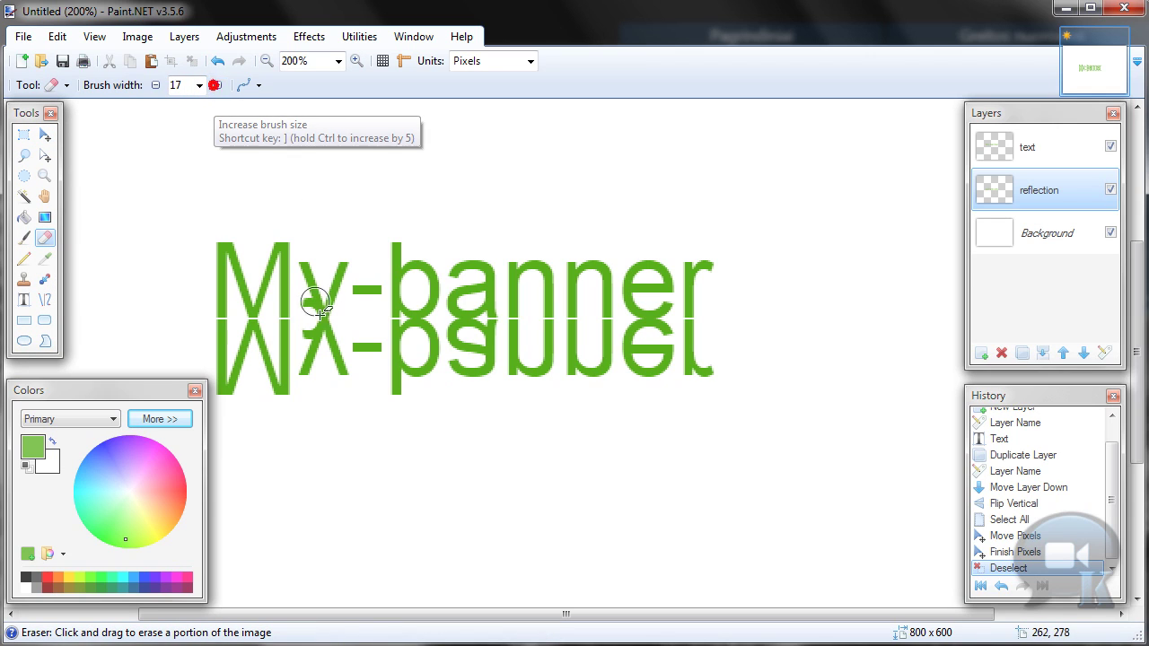
- Erase the reflection clashing with the y's descender, then return to 100% zoom
{"action": "left_click_drag", "start_coordinate": [314, 305], "coordinate": [308, 314]}
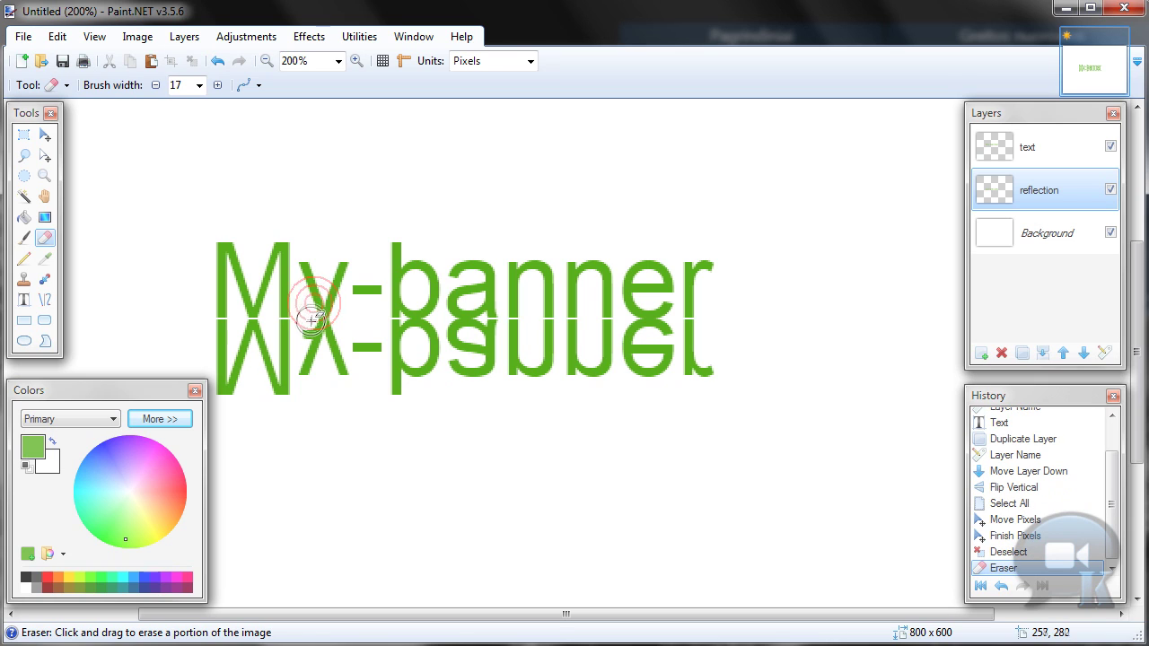
{"action": "left_click", "coordinate": [309, 321]}
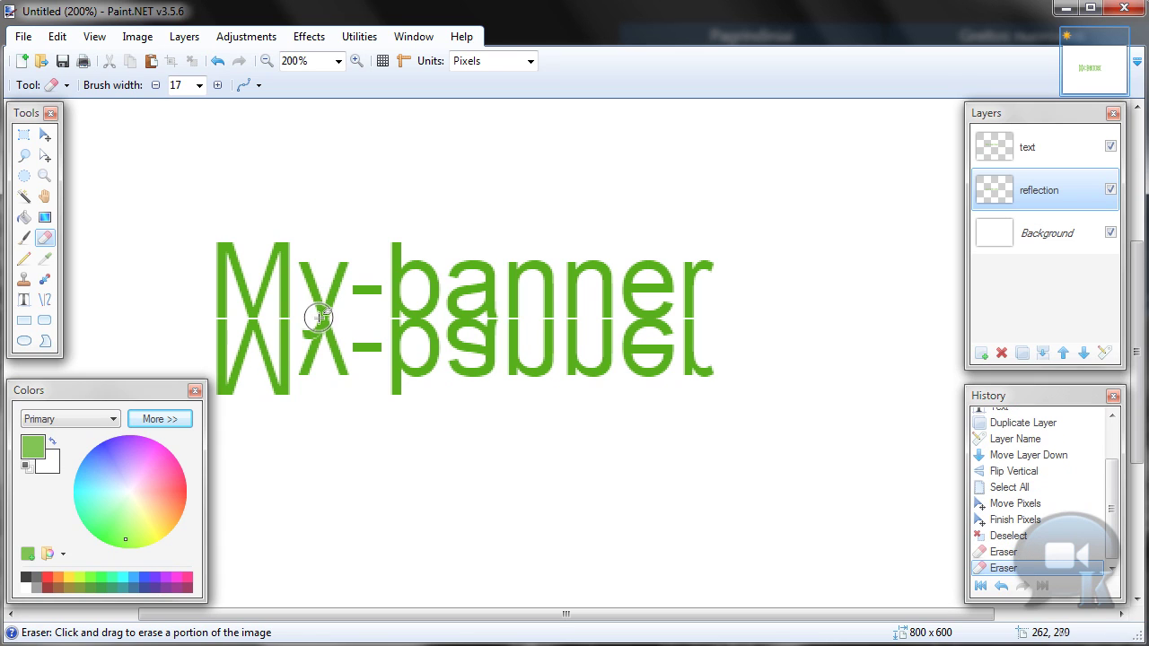
{"action": "left_click", "coordinate": [315, 318]}
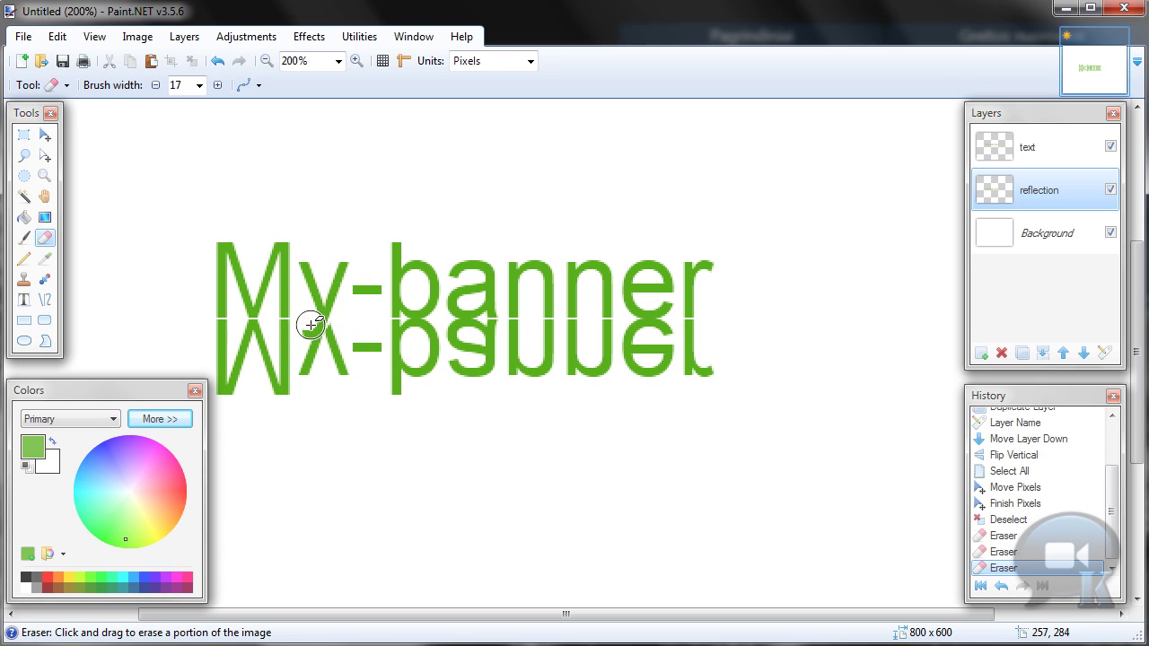
{"action": "left_click", "coordinate": [305, 321]}
{"action": "left_click", "coordinate": [308, 326]}
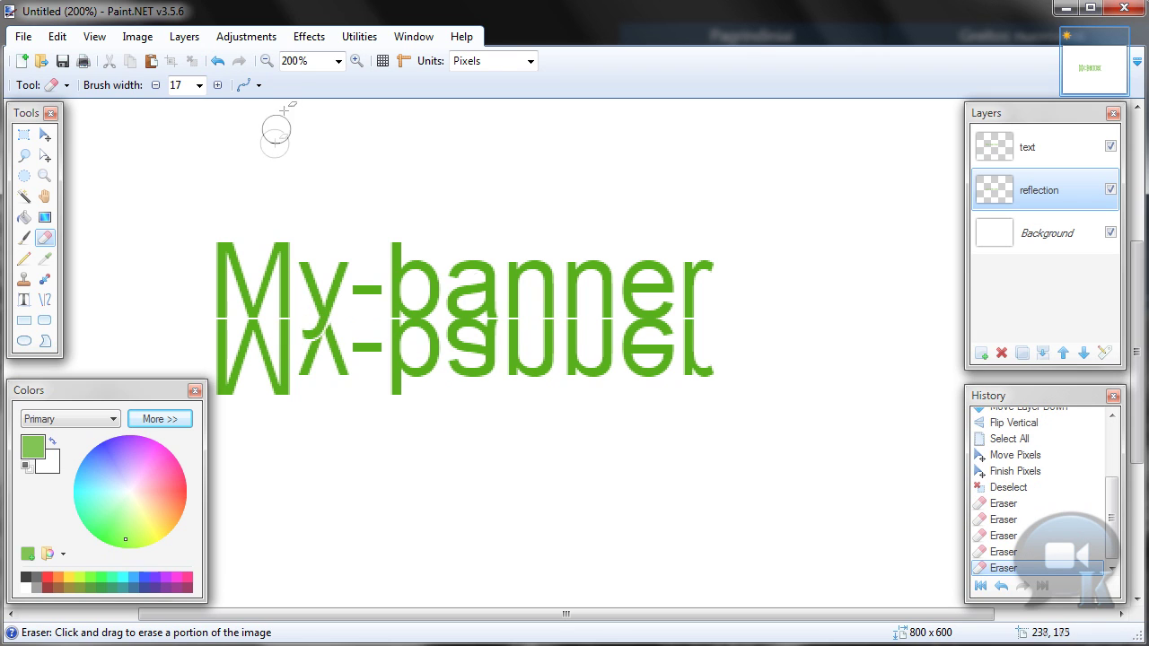
{"action": "left_click", "coordinate": [267, 60]}
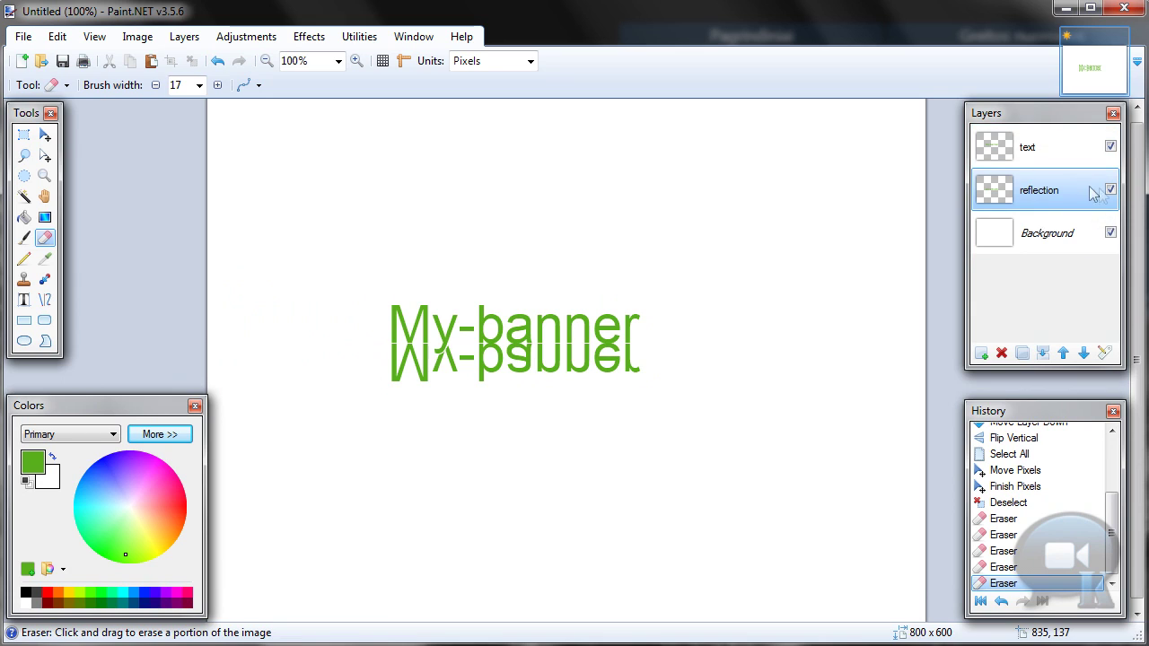
{"action": "left_click", "coordinate": [44, 216]}
{"action": "left_click", "coordinate": [214, 84]}
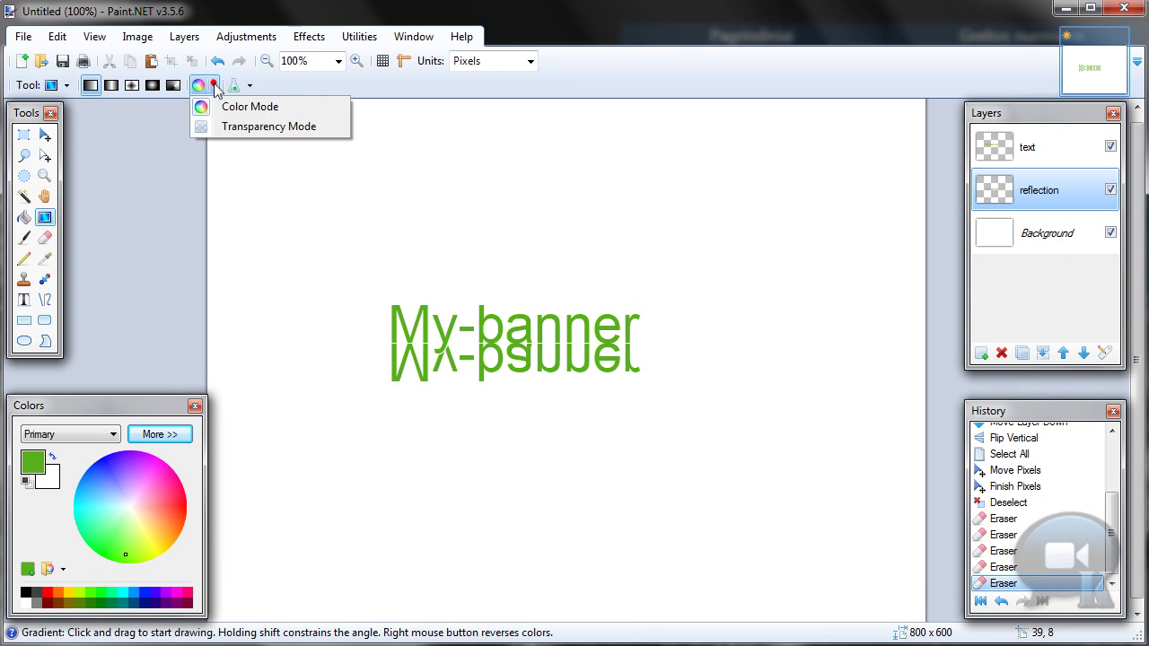
- Set the gradient to Transparency Mode and fade the reflection out downward beneath My-banner
{"action": "left_click", "coordinate": [258, 127]}
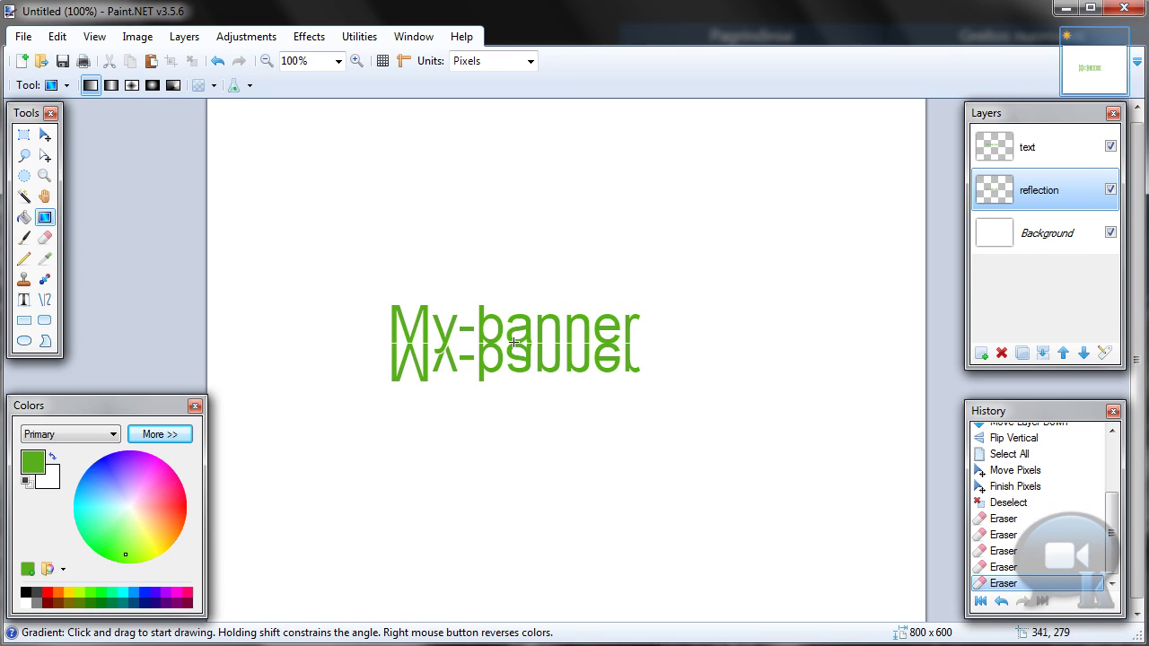
{"action": "left_click_drag", "start_coordinate": [513, 342], "coordinate": [514, 367]}
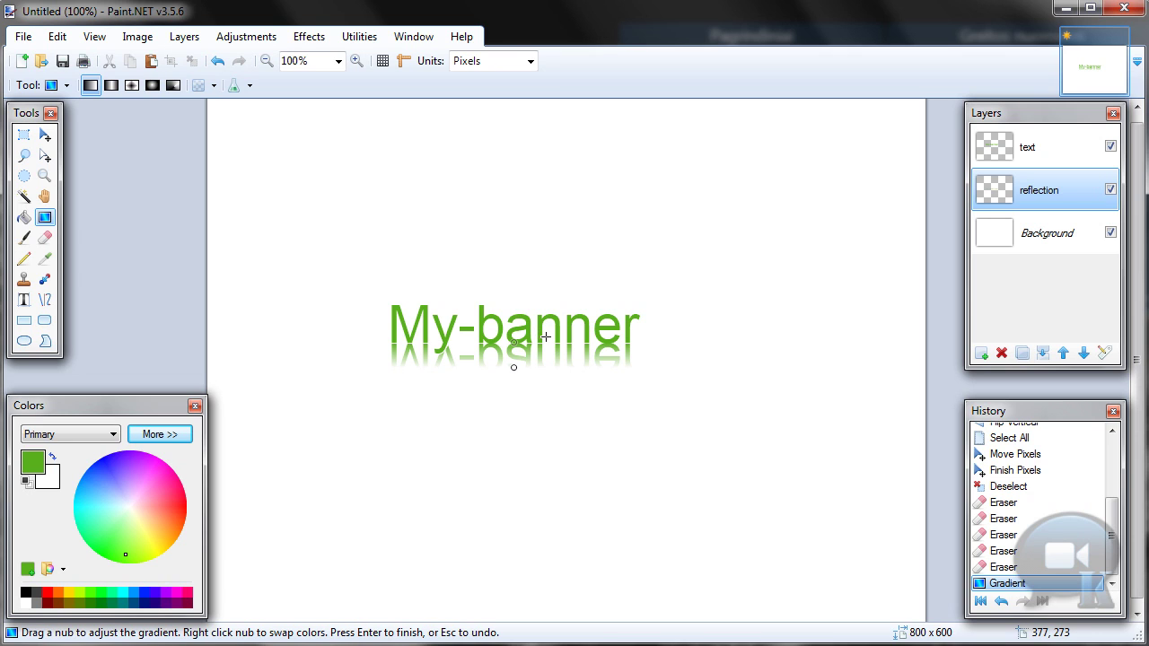
{"action": "left_click_drag", "start_coordinate": [547, 339], "coordinate": [547, 402]}
{"action": "left_click_drag", "start_coordinate": [484, 342], "coordinate": [485, 383]}
{"action": "left_click_drag", "start_coordinate": [525, 341], "coordinate": [528, 379]}
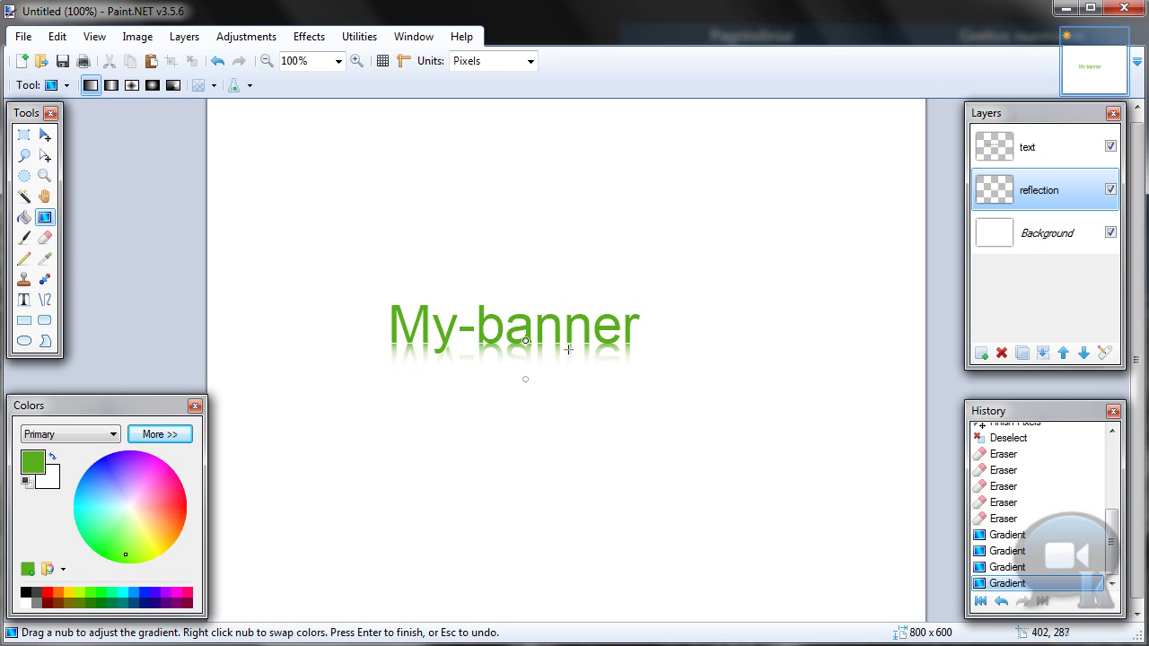
{"action": "left_click_drag", "start_coordinate": [563, 337], "coordinate": [563, 421]}
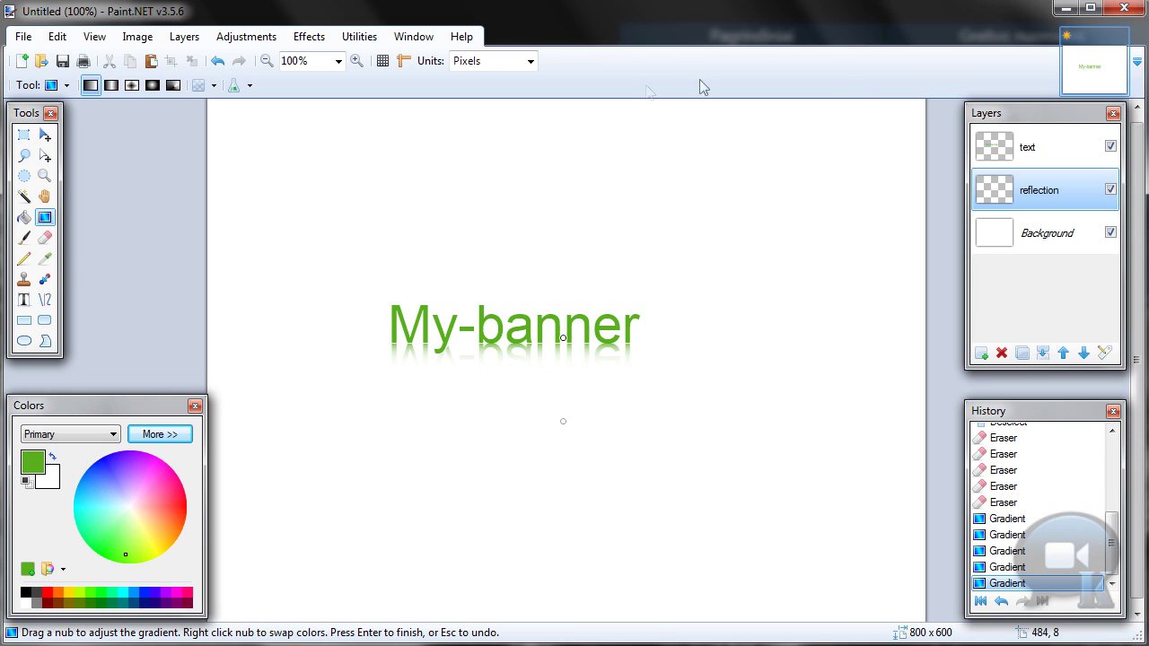
{"action": "left_click", "coordinate": [1031, 139]}
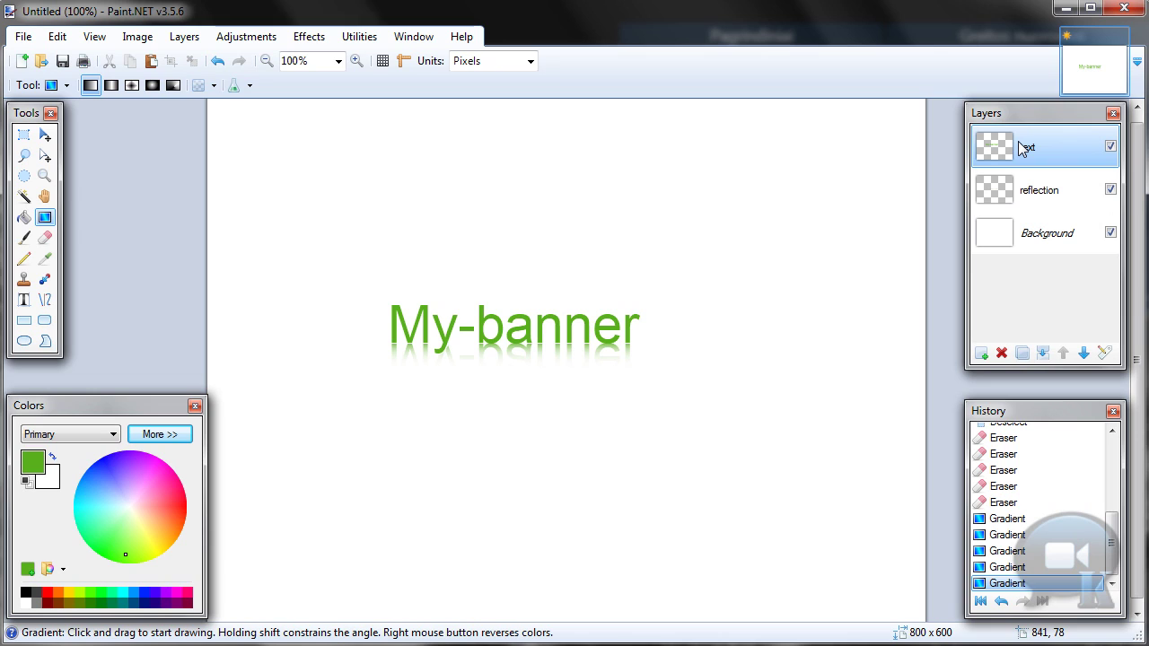
- Magic Wand-select the My-banner letters, then subtract their lower half with a Subtract-mode rectangle
{"action": "left_click", "coordinate": [24, 196]}
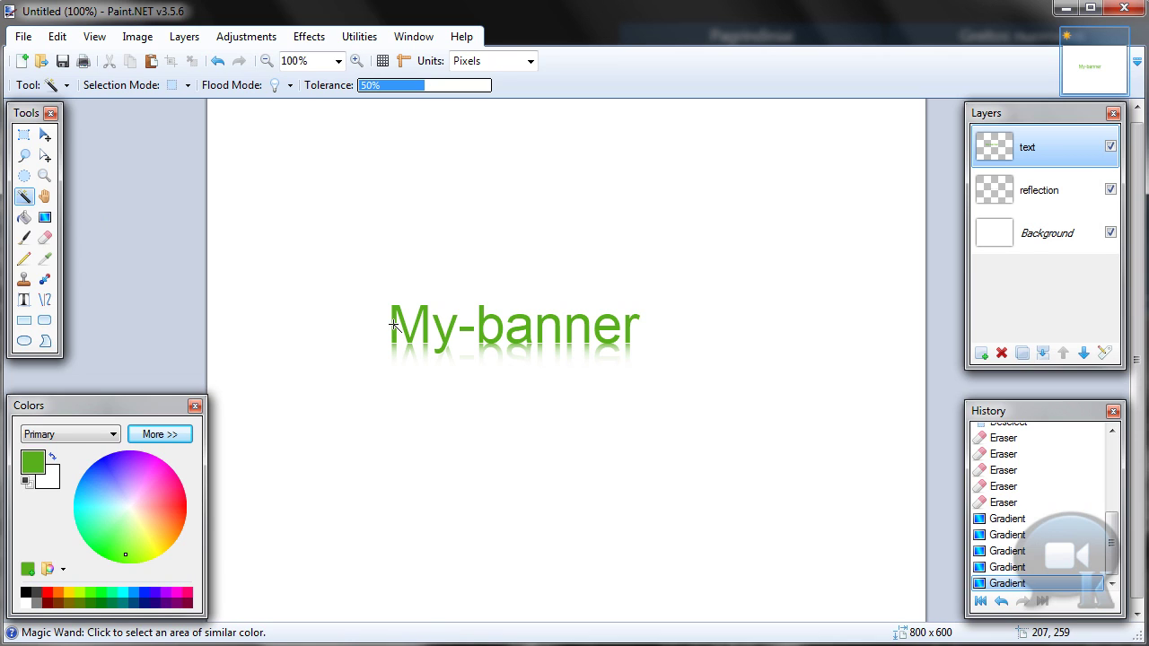
{"action": "left_click", "coordinate": [393, 325]}
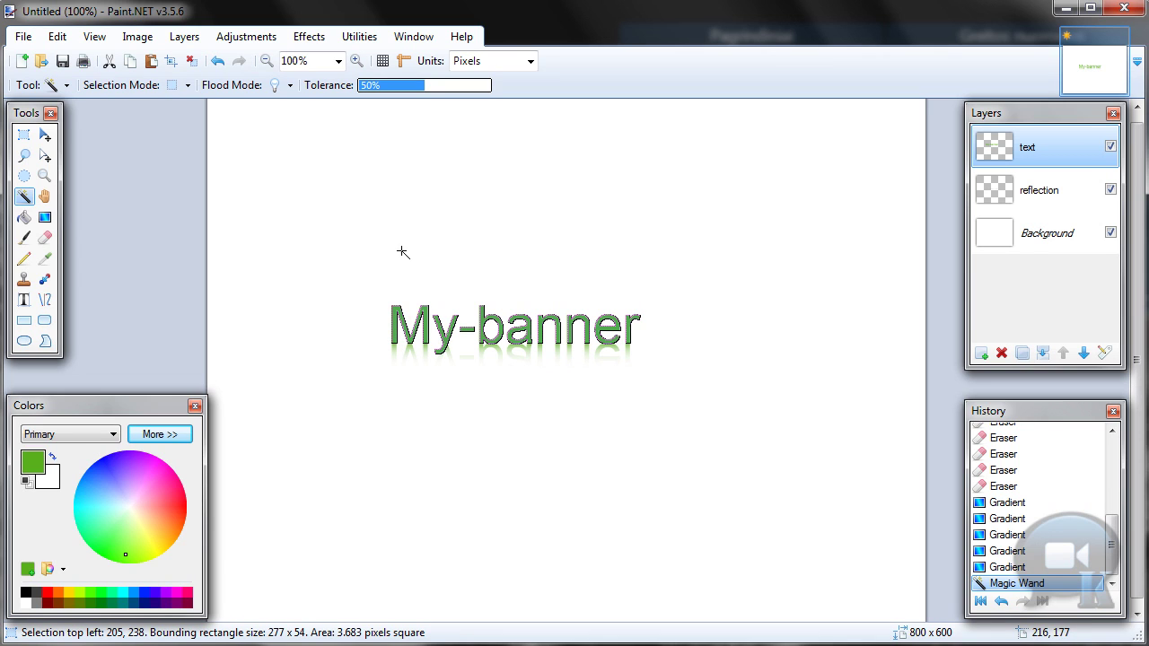
{"action": "left_click", "coordinate": [21, 137]}
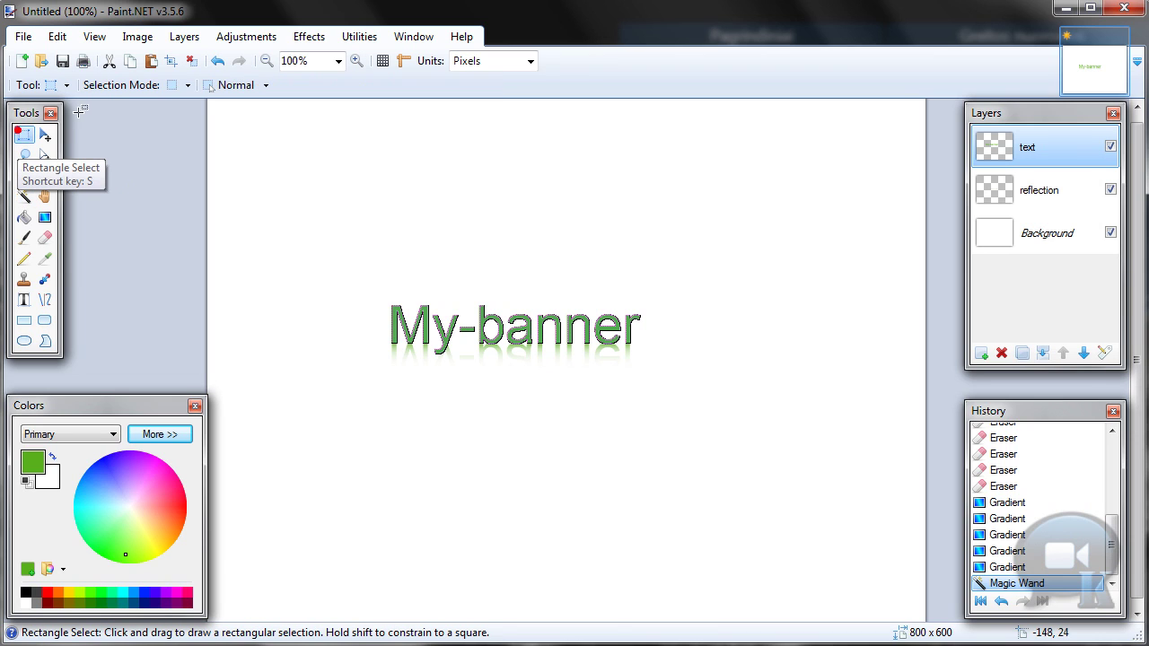
{"action": "left_click", "coordinate": [185, 85]}
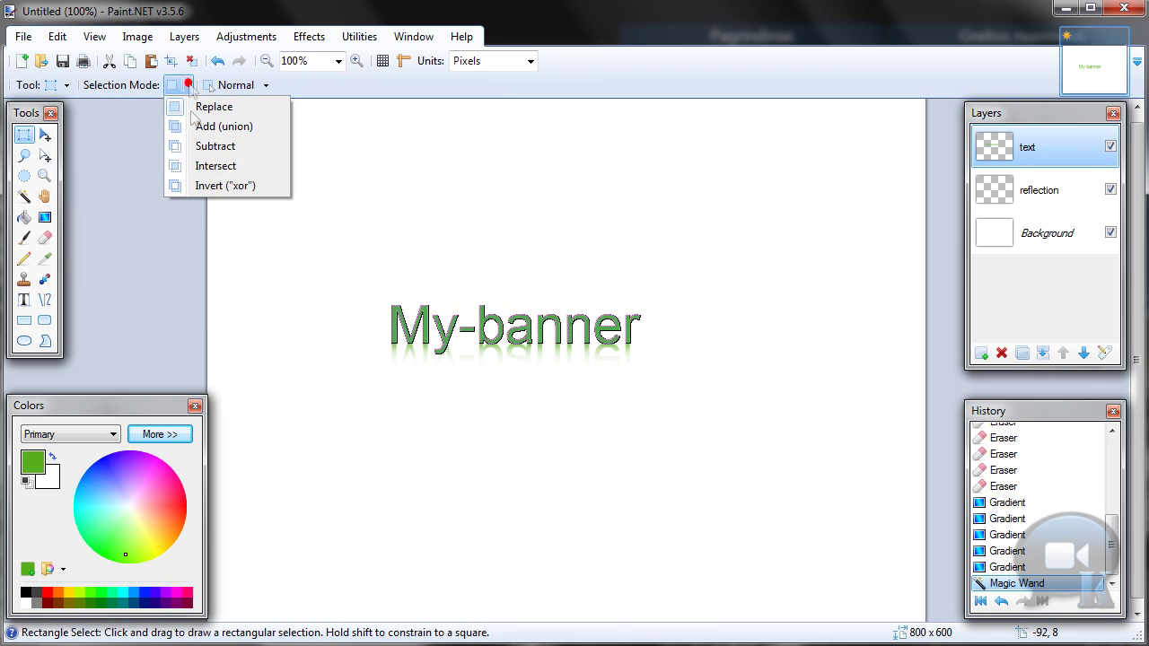
{"action": "left_click", "coordinate": [204, 148]}
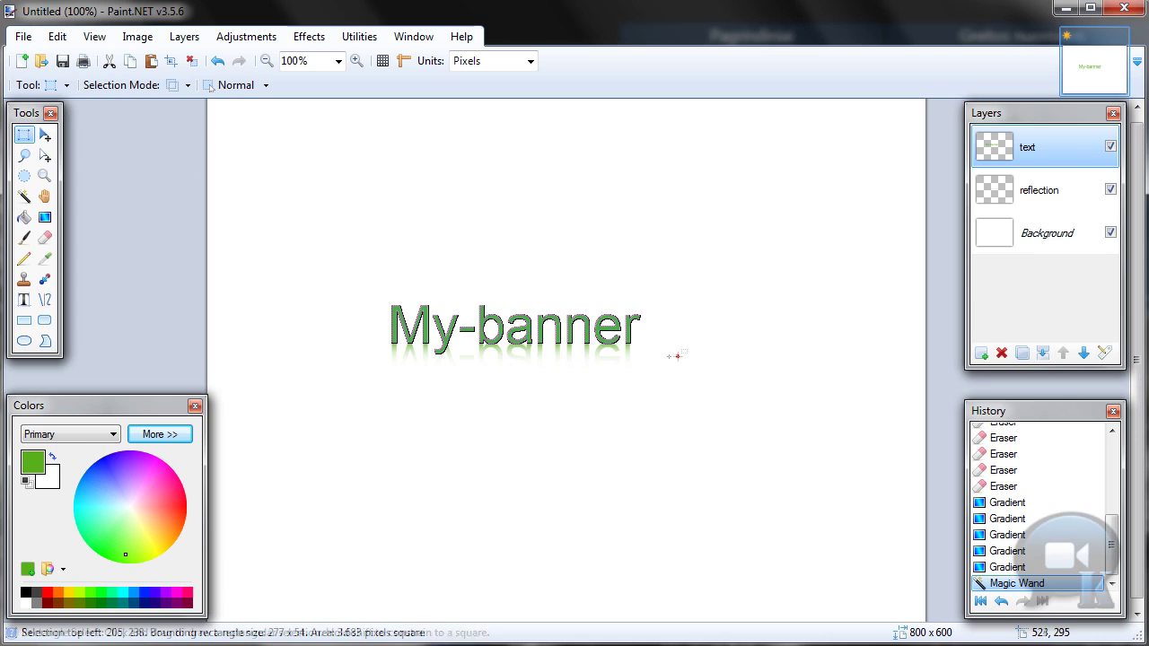
{"action": "left_click_drag", "start_coordinate": [679, 357], "coordinate": [358, 328]}
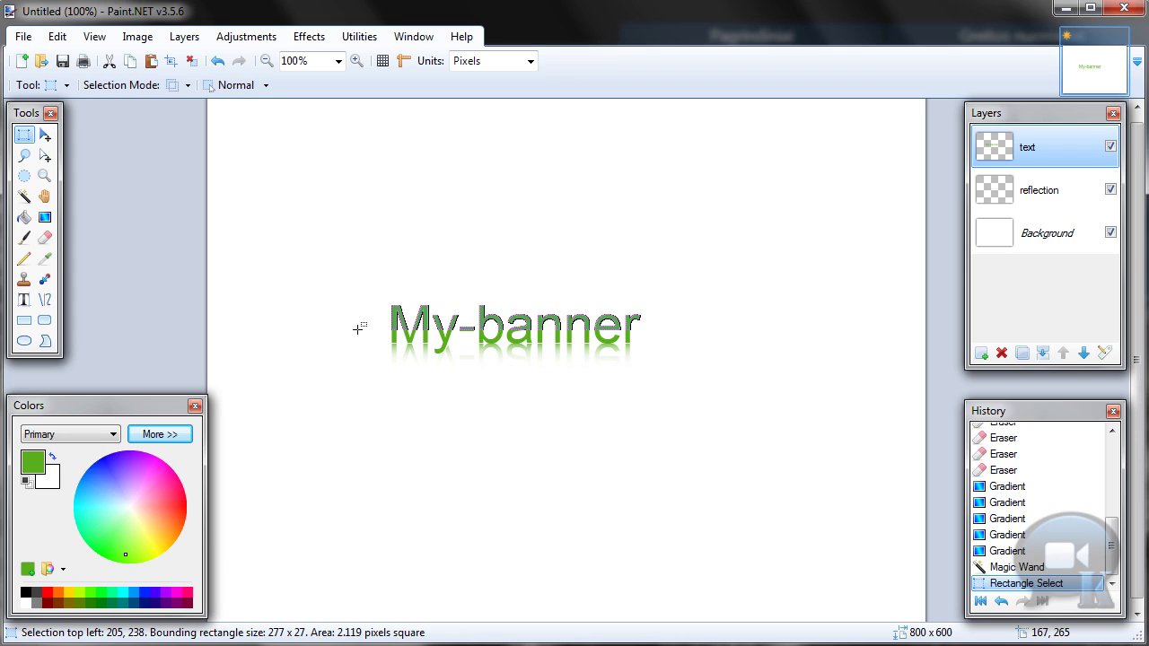
- Make white the primary colour and set the Gradient tool to Color Mode
{"action": "left_click", "coordinate": [52, 457]}
{"action": "left_click", "coordinate": [44, 217]}
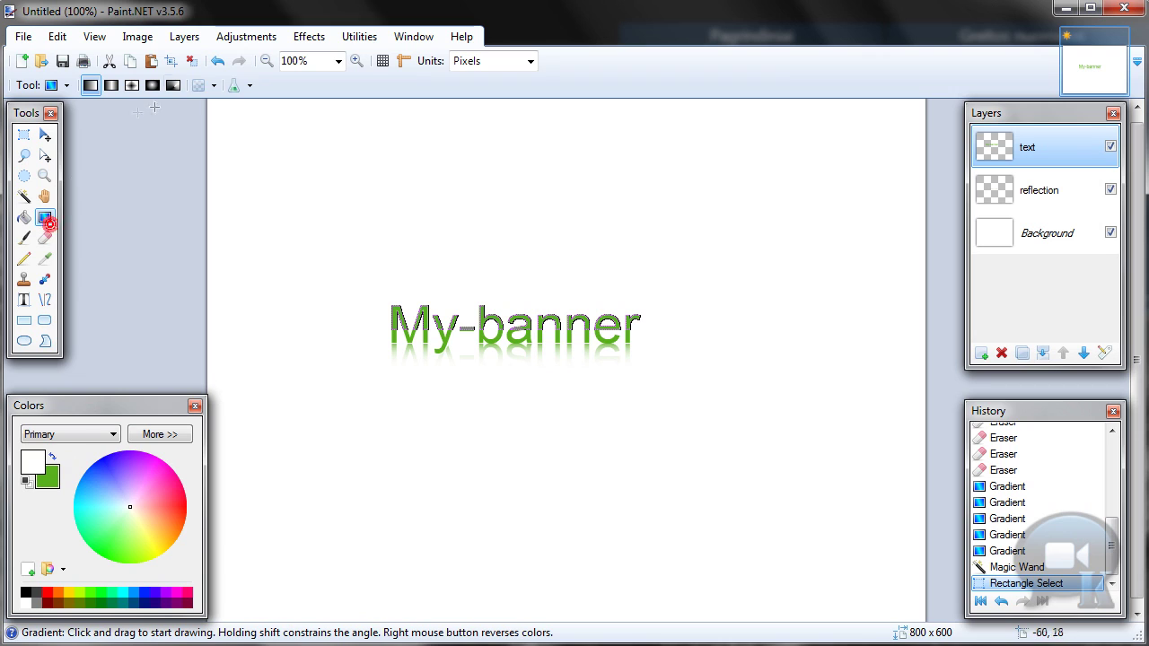
{"action": "left_click", "coordinate": [214, 85]}
{"action": "left_click", "coordinate": [251, 106]}
{"action": "left_click", "coordinate": [214, 86]}
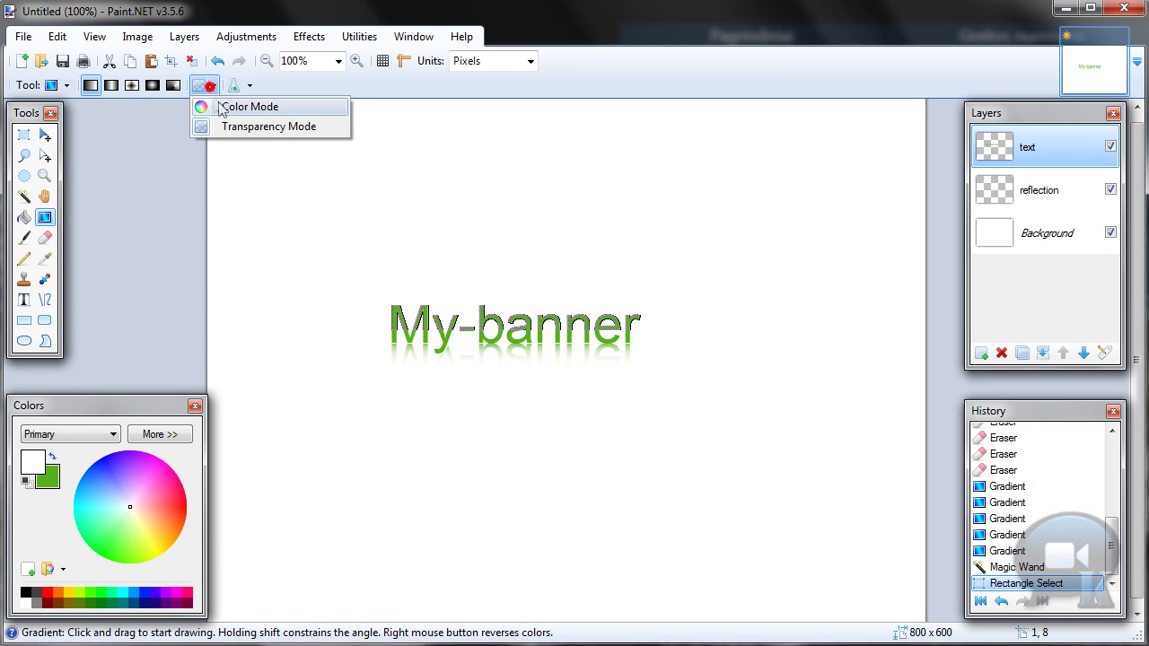
{"action": "left_click", "coordinate": [218, 108]}
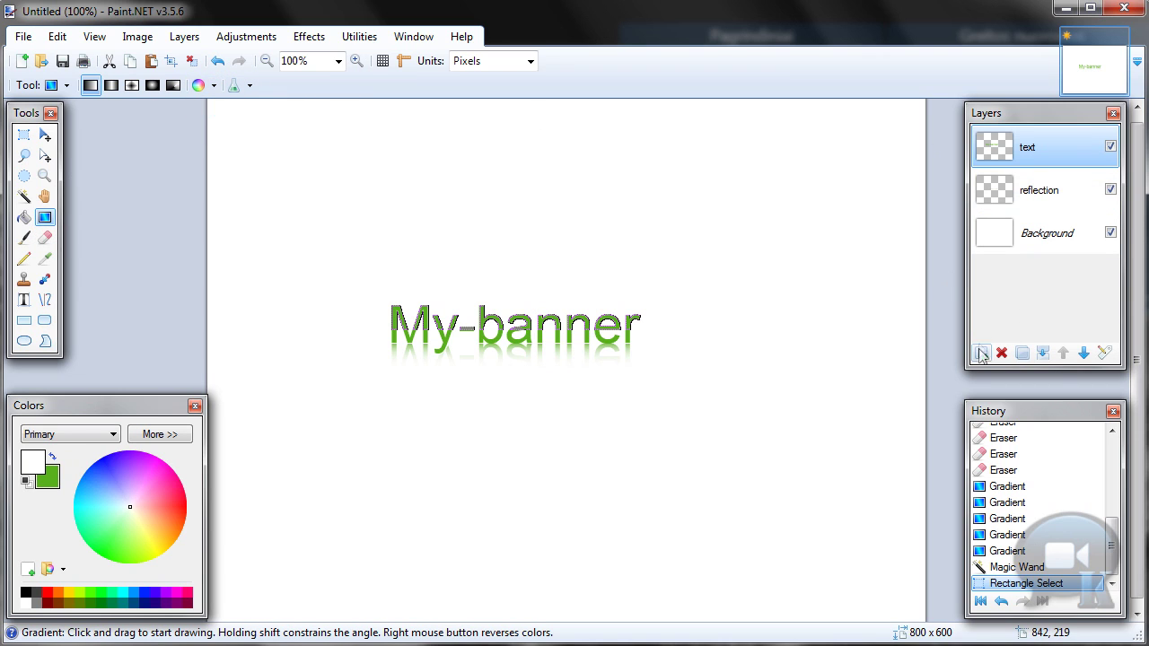
- Add a new layer, draw a white gradient upward over the selected letters, and deselect
{"action": "left_click", "coordinate": [982, 354]}
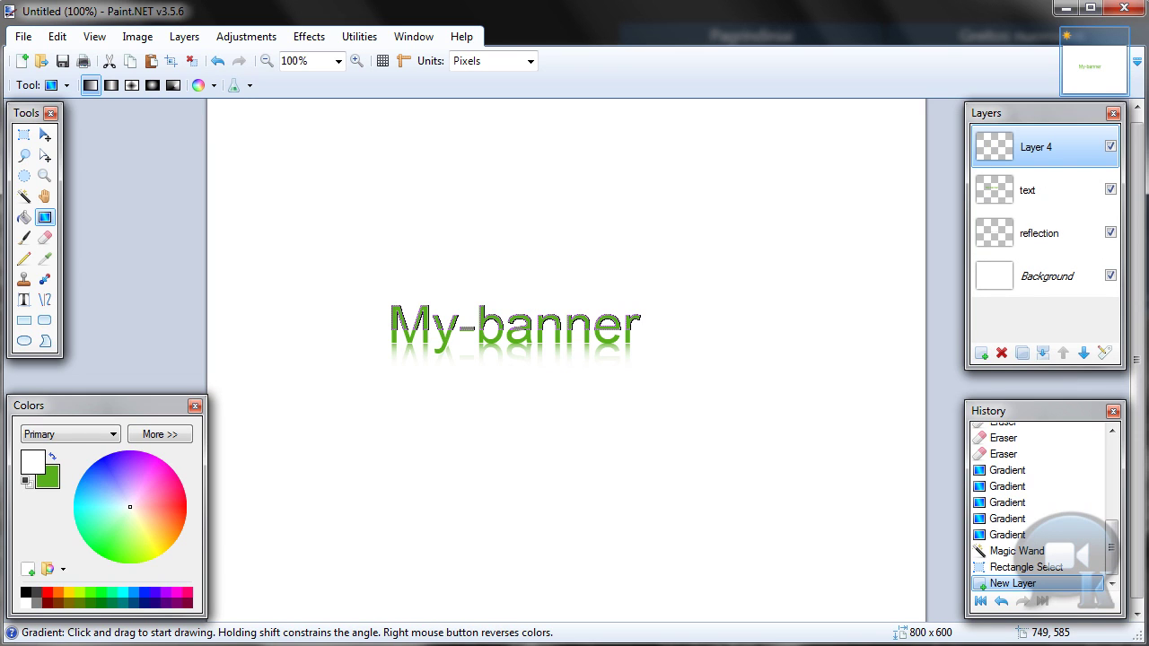
{"action": "left_click", "coordinate": [885, 23]}
{"action": "mouse_move", "coordinate": [501, 328]}
{"action": "left_mouse_down"}
{"action": "mouse_move", "coordinate": [503, 291]}
{"action": "mouse_move", "coordinate": [501, 313]}
{"action": "mouse_move", "coordinate": [516, 304]}
{"action": "mouse_move", "coordinate": [529, 329]}
{"action": "mouse_move", "coordinate": [502, 312]}
{"action": "left_mouse_up"}
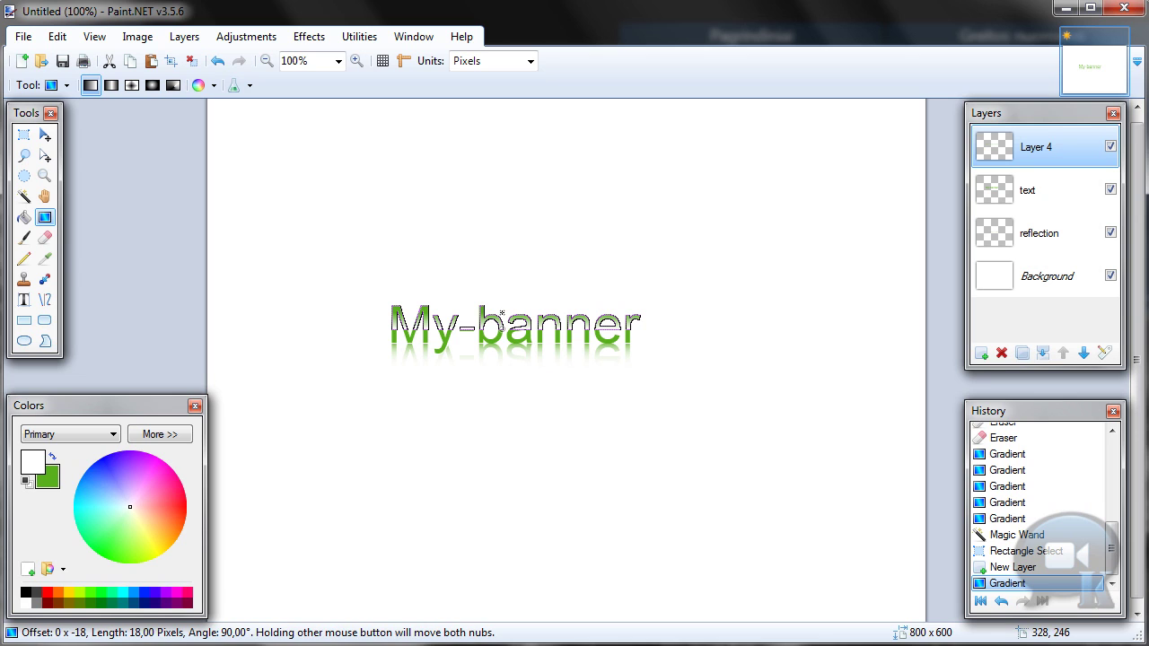
{"action": "left_click", "coordinate": [192, 61]}
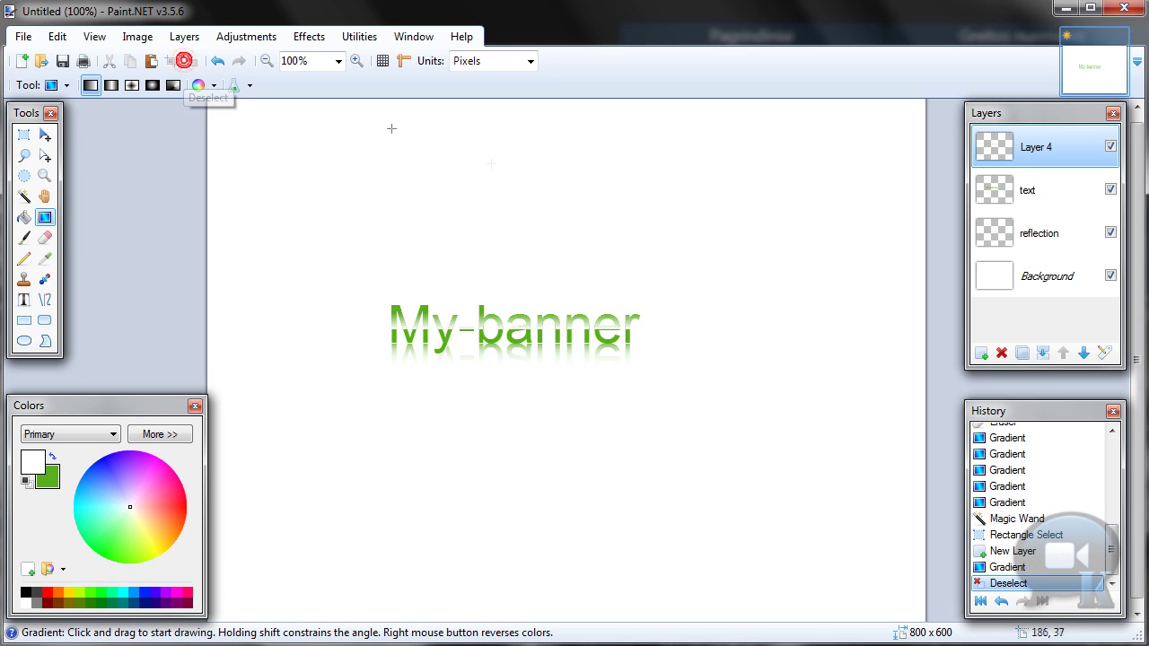
{"action": "left_click", "coordinate": [1104, 353]}
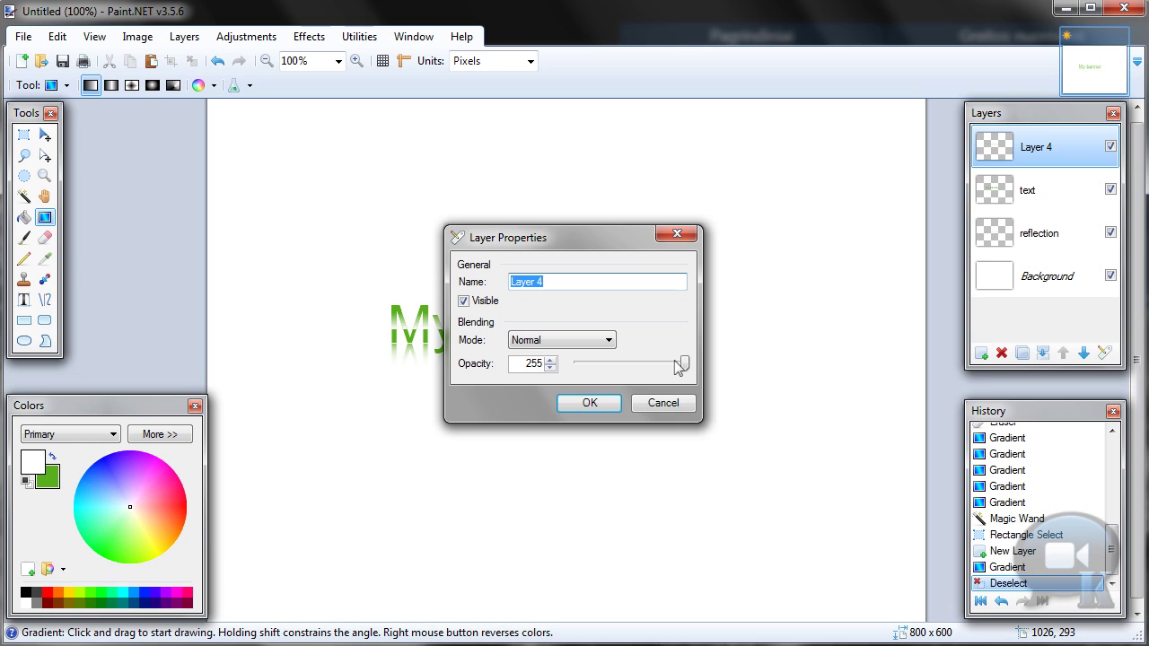
- Lower the gloss layer's opacity to 124 and merge it down into the text layer
{"action": "left_click_drag", "start_coordinate": [680, 363], "coordinate": [630, 371]}
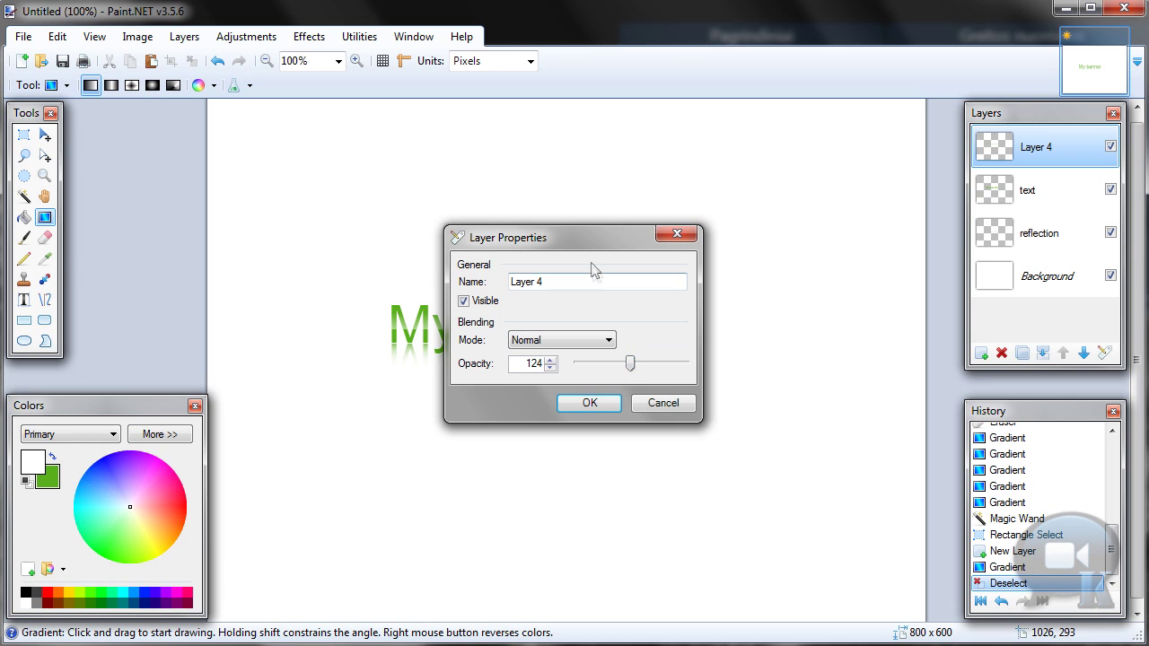
{"action": "left_click_drag", "start_coordinate": [590, 268], "coordinate": [786, 319]}
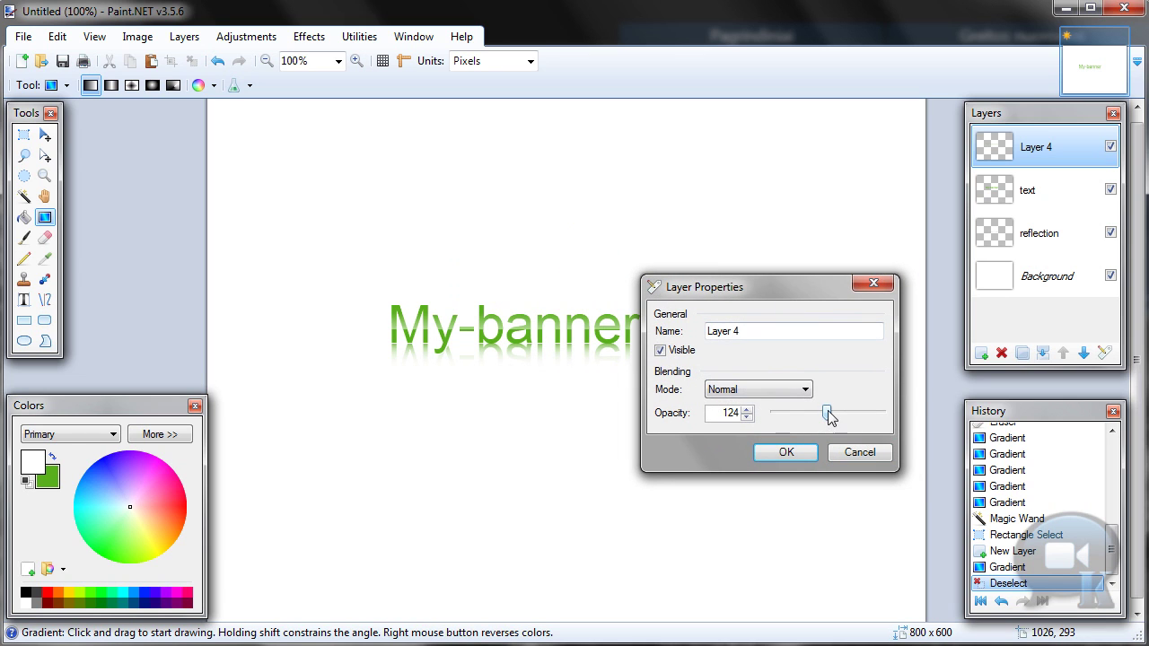
{"action": "left_click_drag", "start_coordinate": [827, 413], "coordinate": [827, 413]}
{"action": "left_click", "coordinate": [765, 454]}
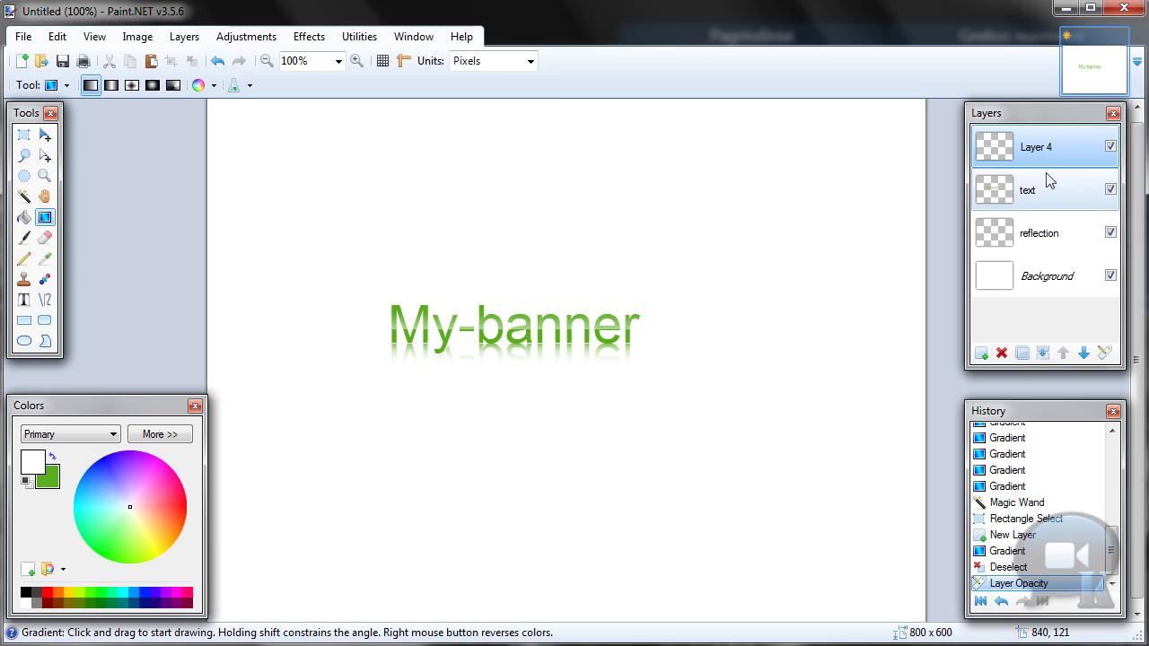
{"action": "left_click", "coordinate": [1047, 350]}
- Give My-banner a black drop shadow with widening 0, blur radius 2 and opacity 230
{"action": "left_click", "coordinate": [309, 35]}
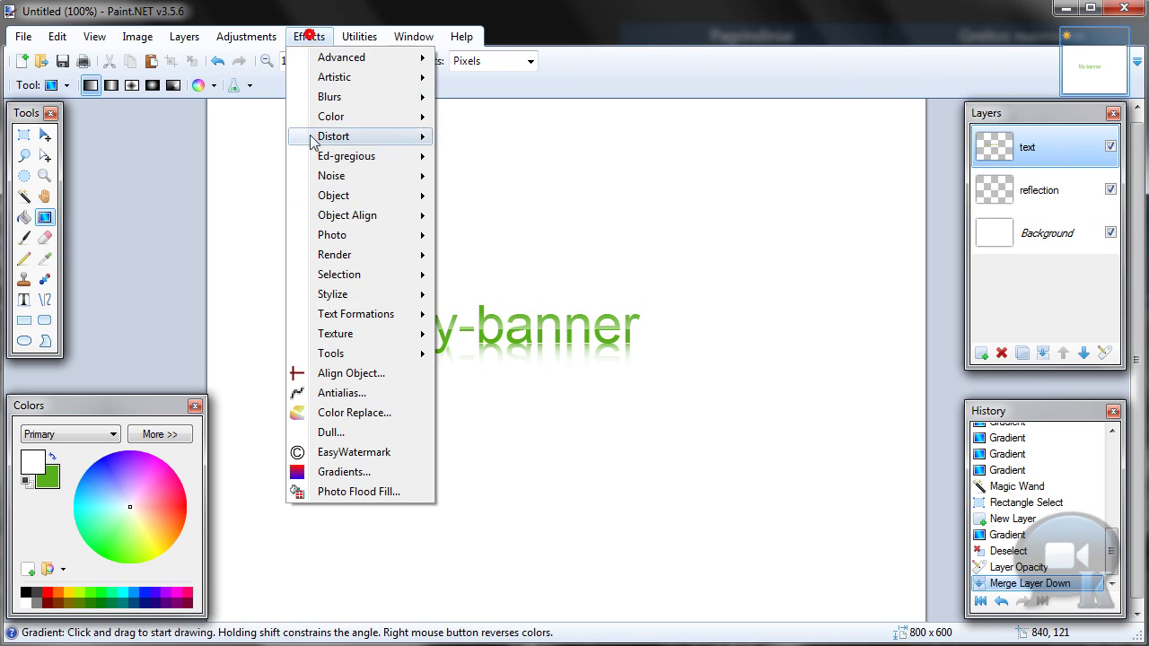
{"action": "left_click", "coordinate": [325, 196]}
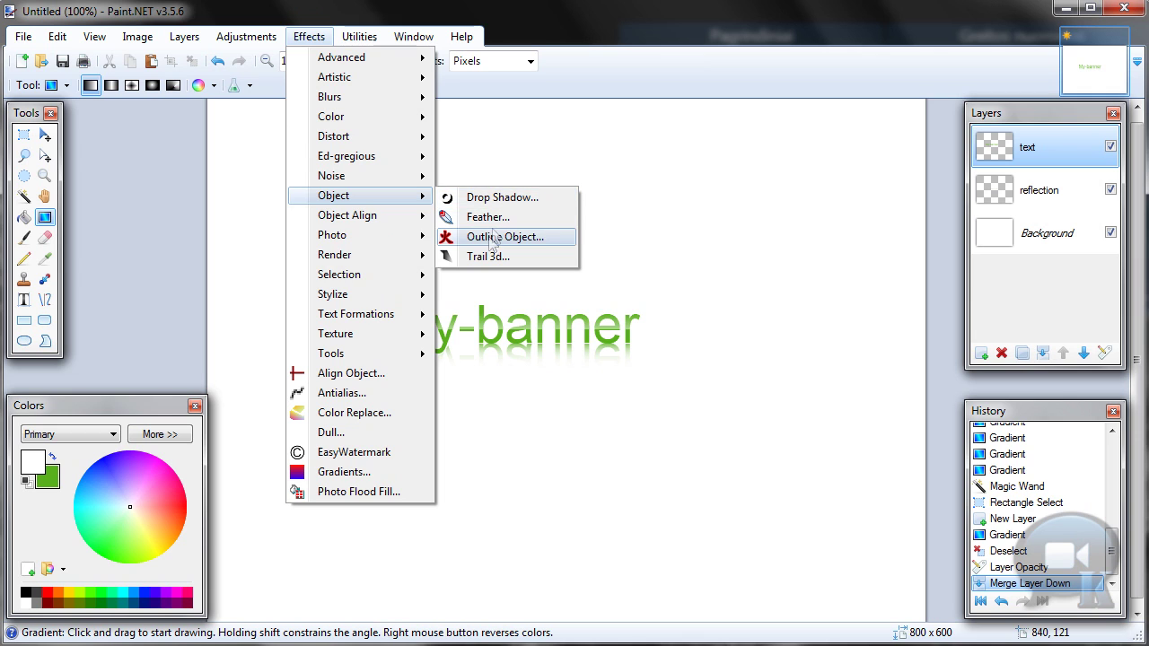
{"action": "left_click", "coordinate": [501, 198]}
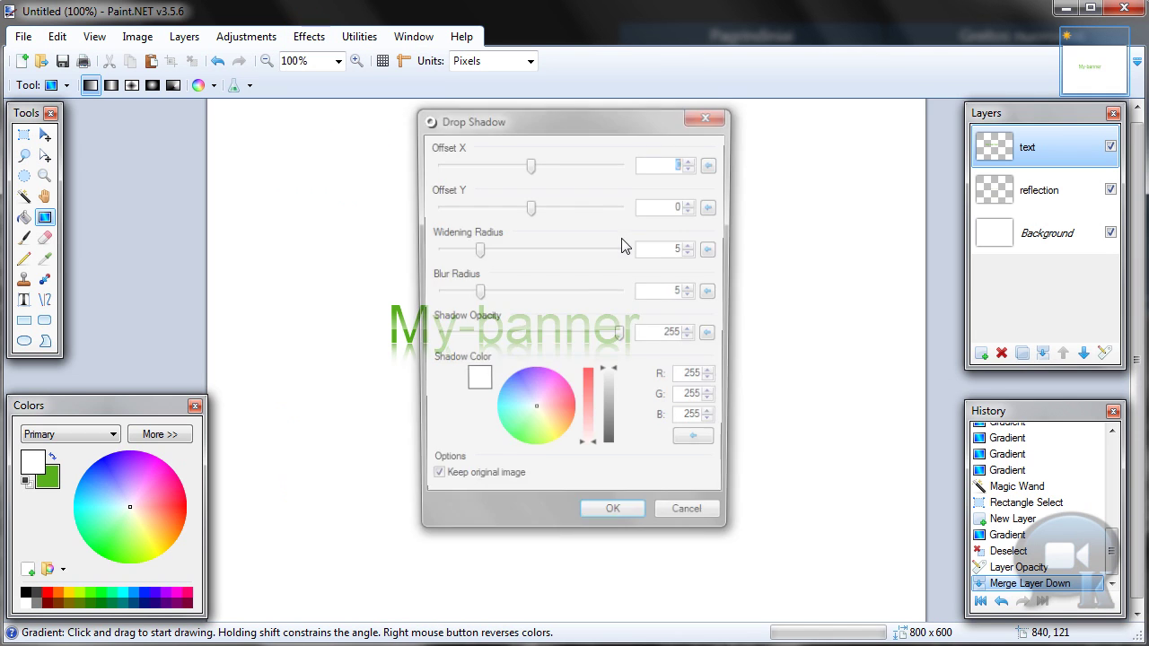
{"action": "left_click_drag", "start_coordinate": [566, 125], "coordinate": [748, 133]}
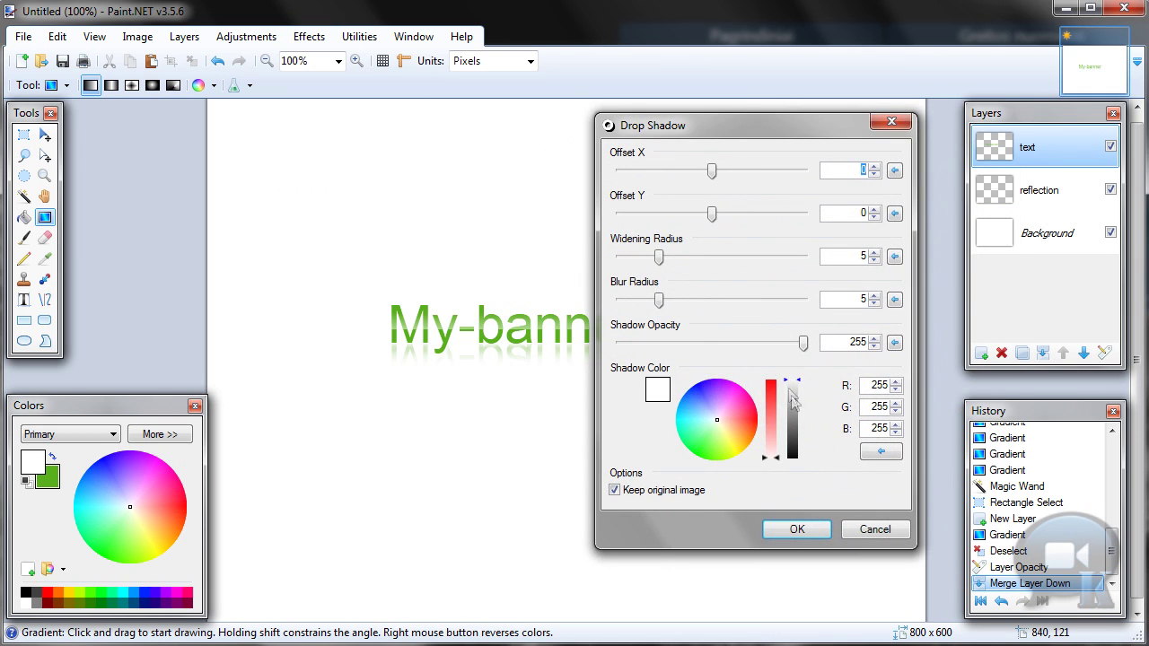
{"action": "left_click_drag", "start_coordinate": [792, 401], "coordinate": [792, 460]}
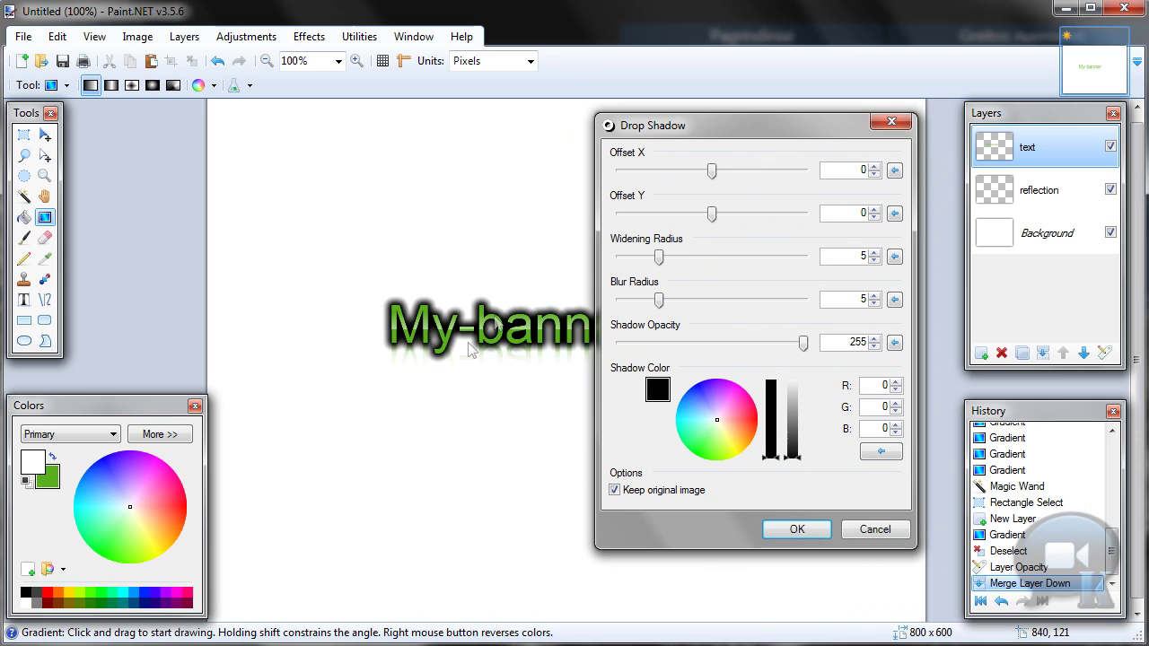
{"action": "left_click_drag", "start_coordinate": [659, 257], "coordinate": [620, 257]}
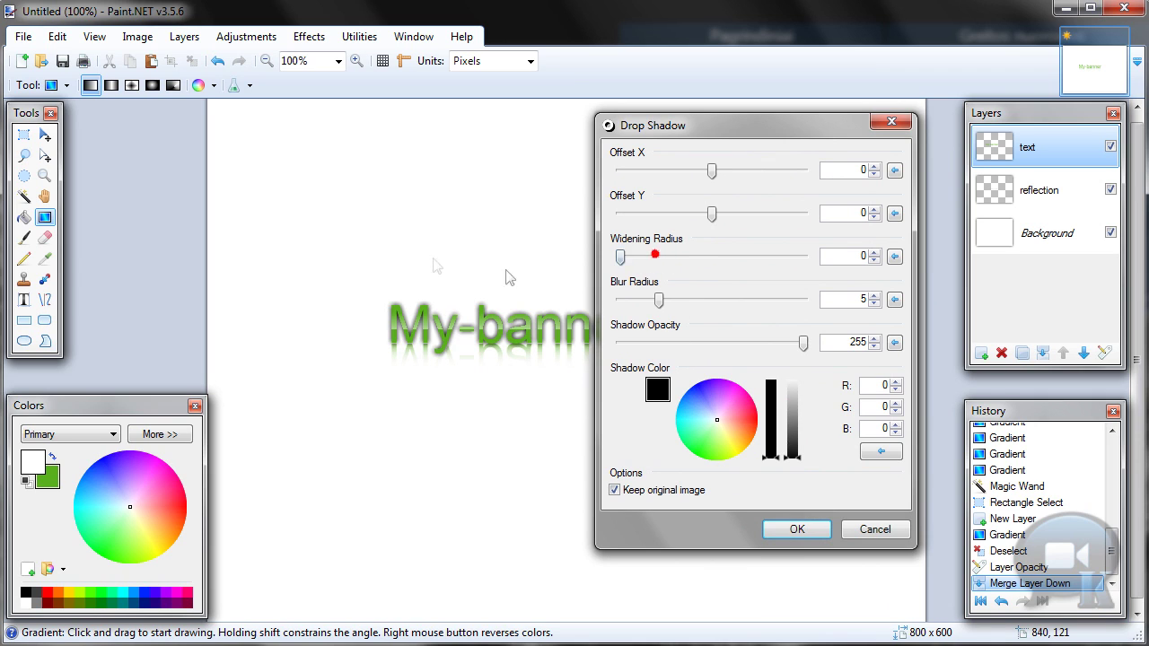
{"action": "left_click", "coordinate": [874, 303]}
{"action": "left_click", "coordinate": [874, 304]}
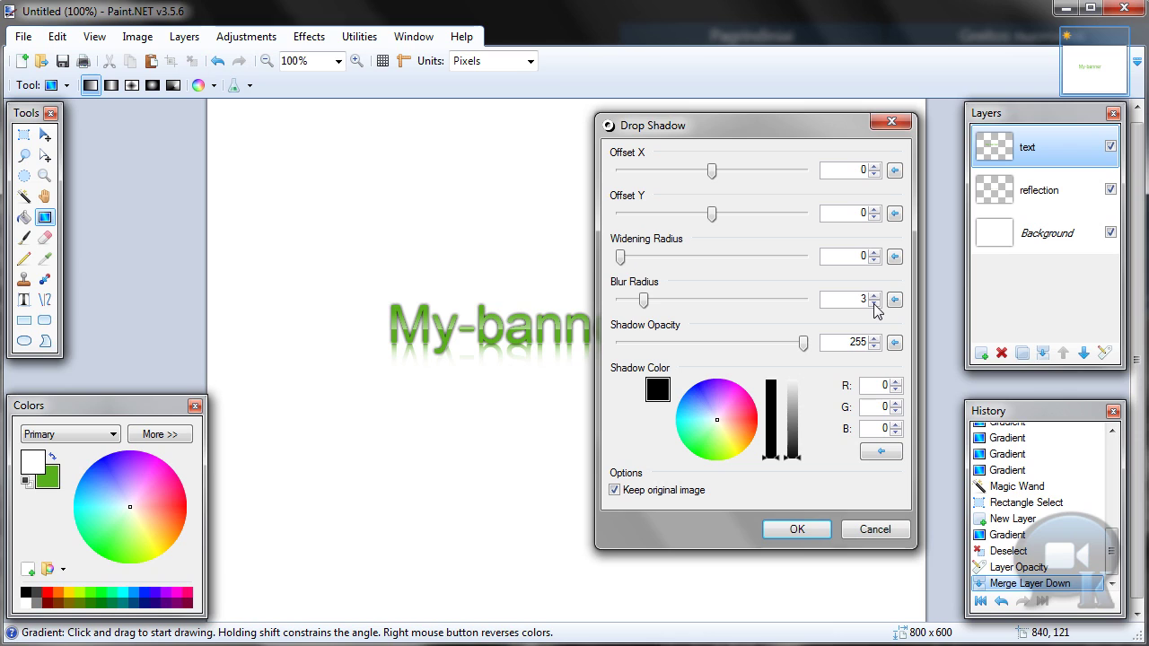
{"action": "left_click", "coordinate": [874, 304]}
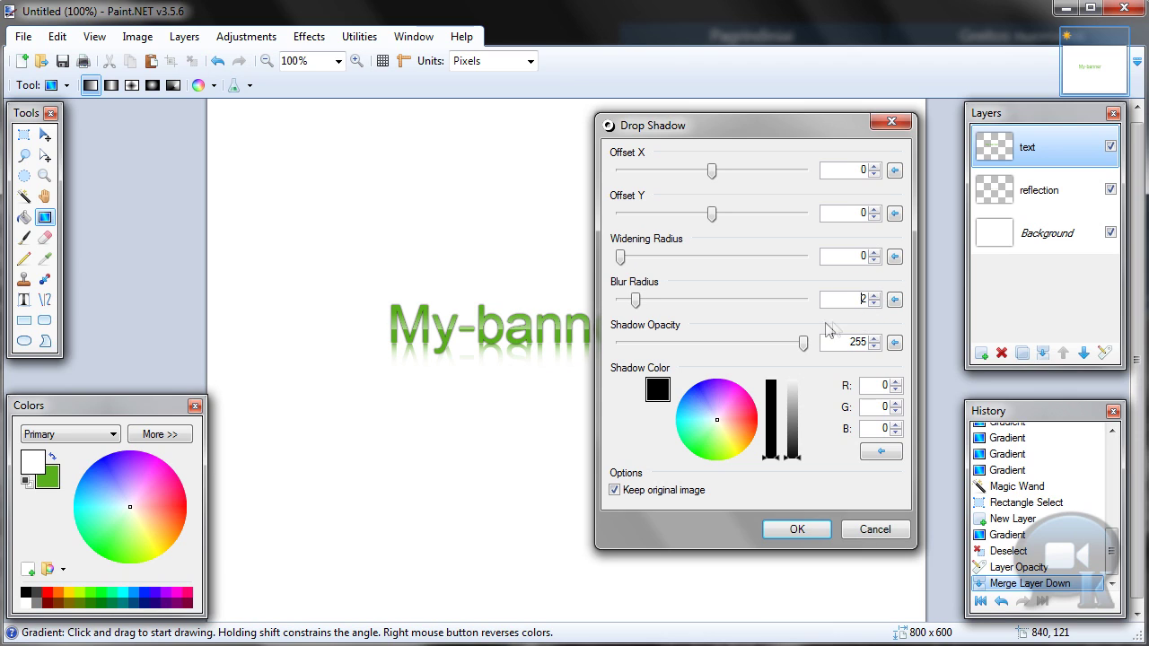
{"action": "left_click_drag", "start_coordinate": [802, 348], "coordinate": [786, 351]}
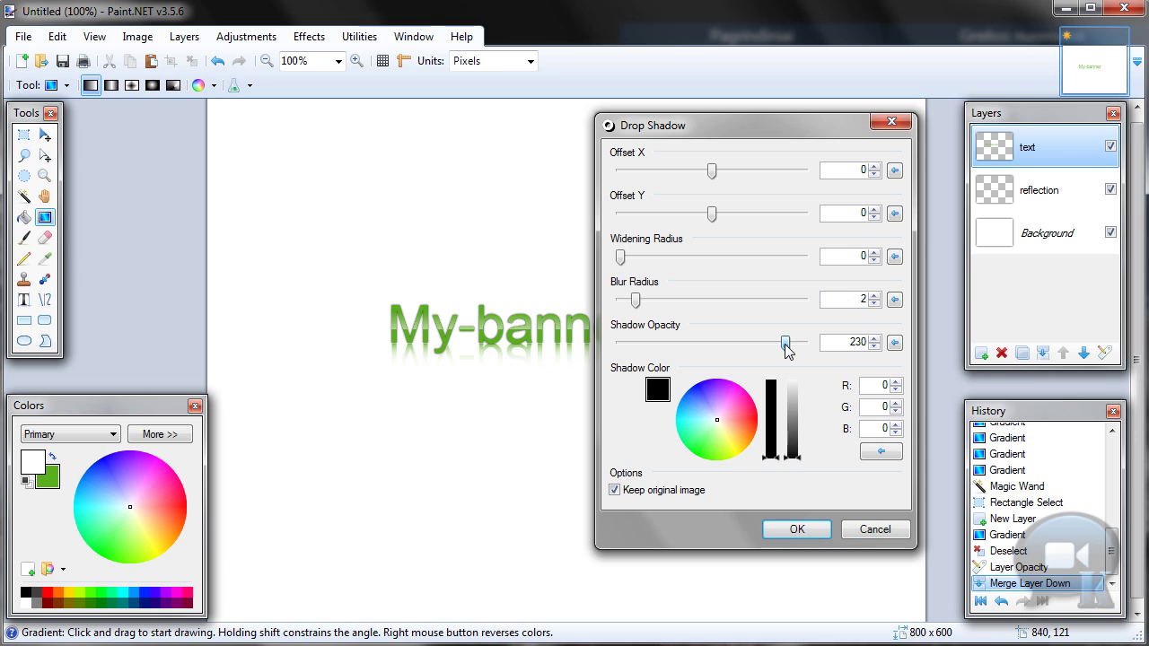
{"action": "left_click", "coordinate": [787, 531]}
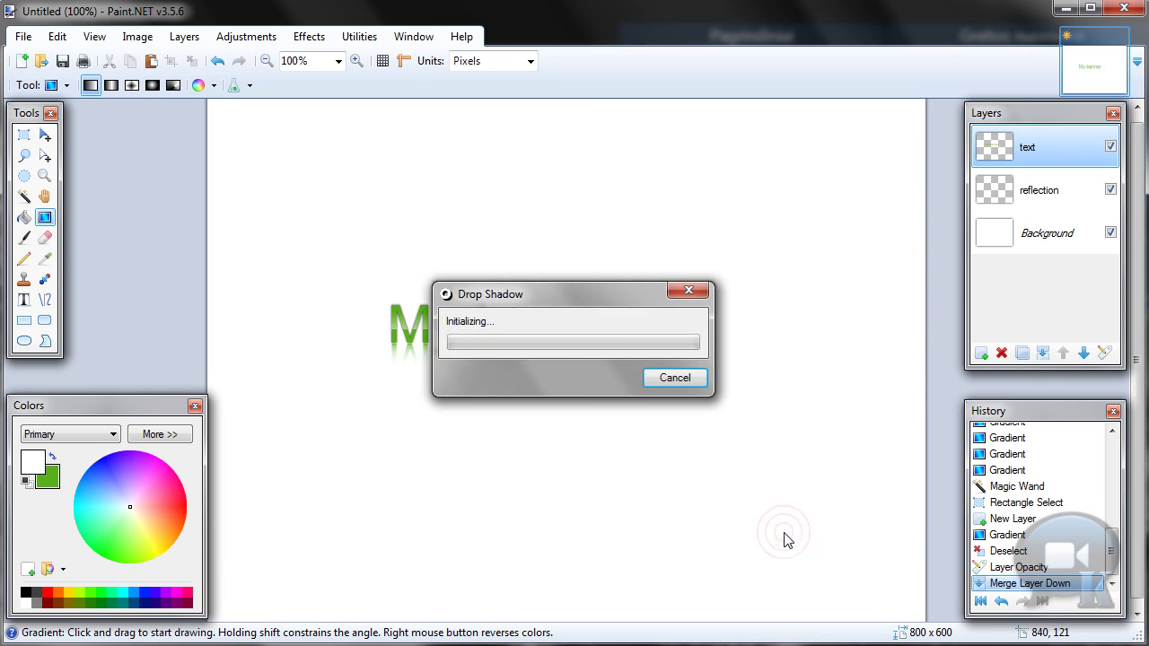
- Merge the shadowed text into the reflection layer, then briefly hide Background to check transparency
{"action": "left_click", "coordinate": [1043, 353]}
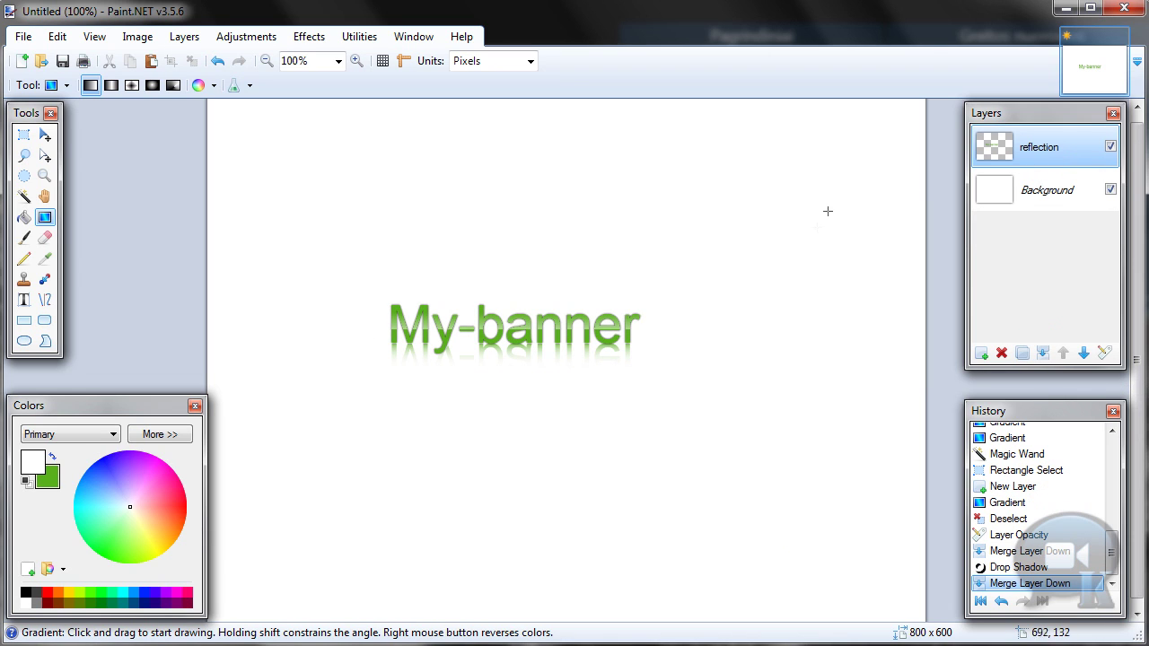
{"action": "left_click", "coordinate": [1044, 192]}
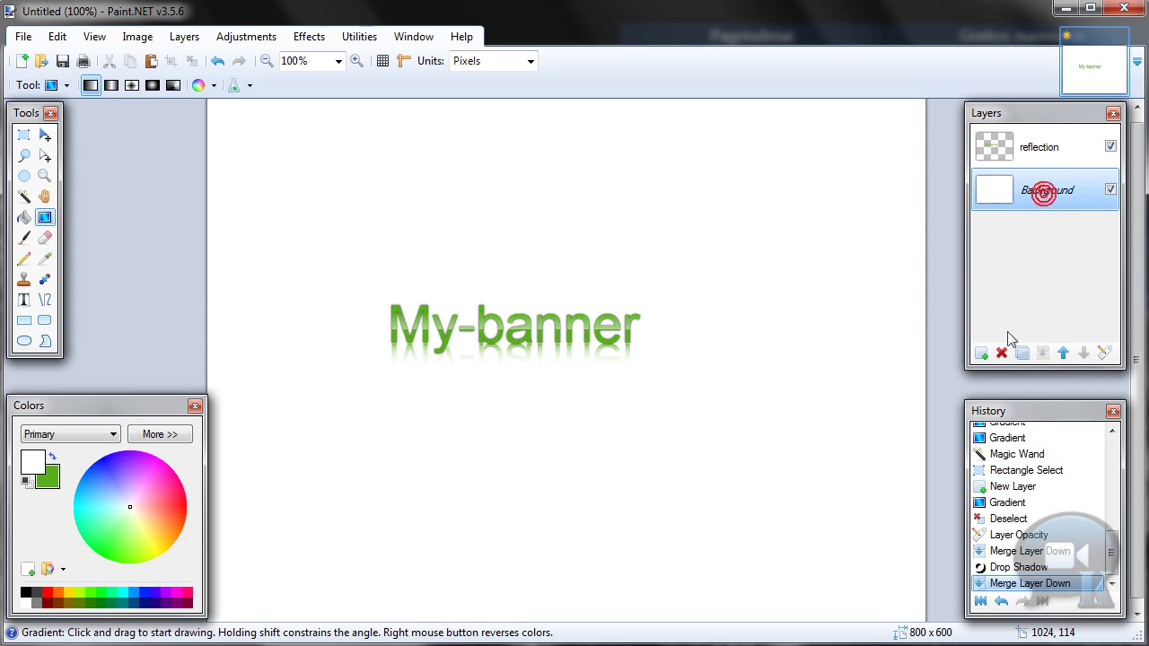
{"action": "left_click", "coordinate": [1112, 190]}
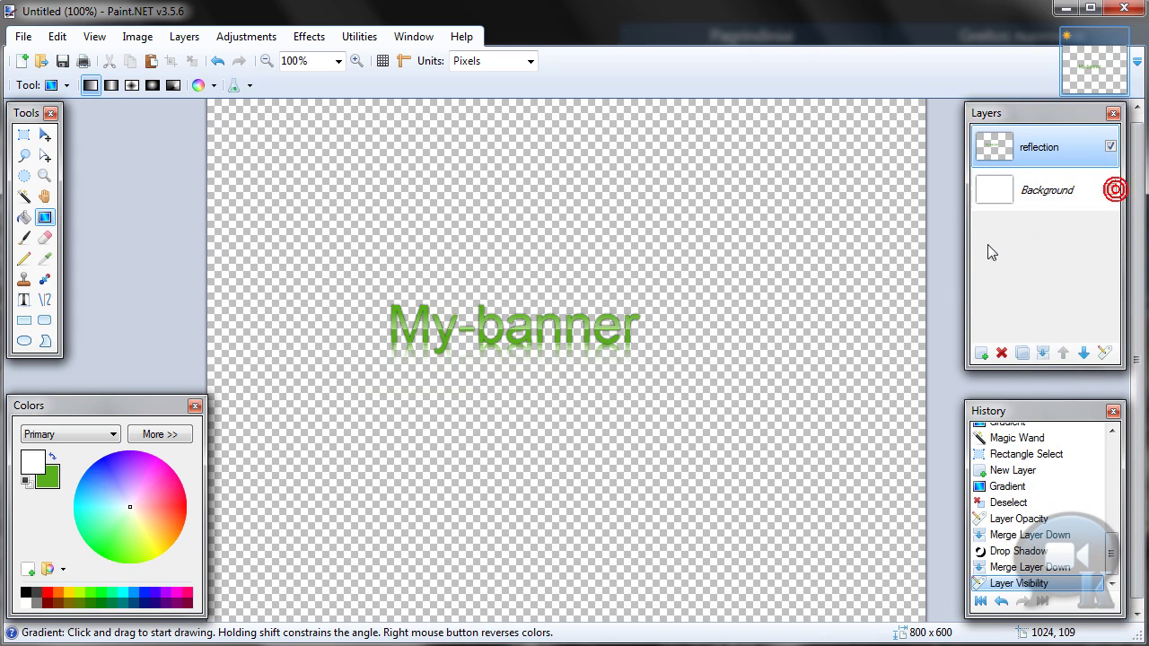
{"action": "left_click", "coordinate": [1112, 190]}
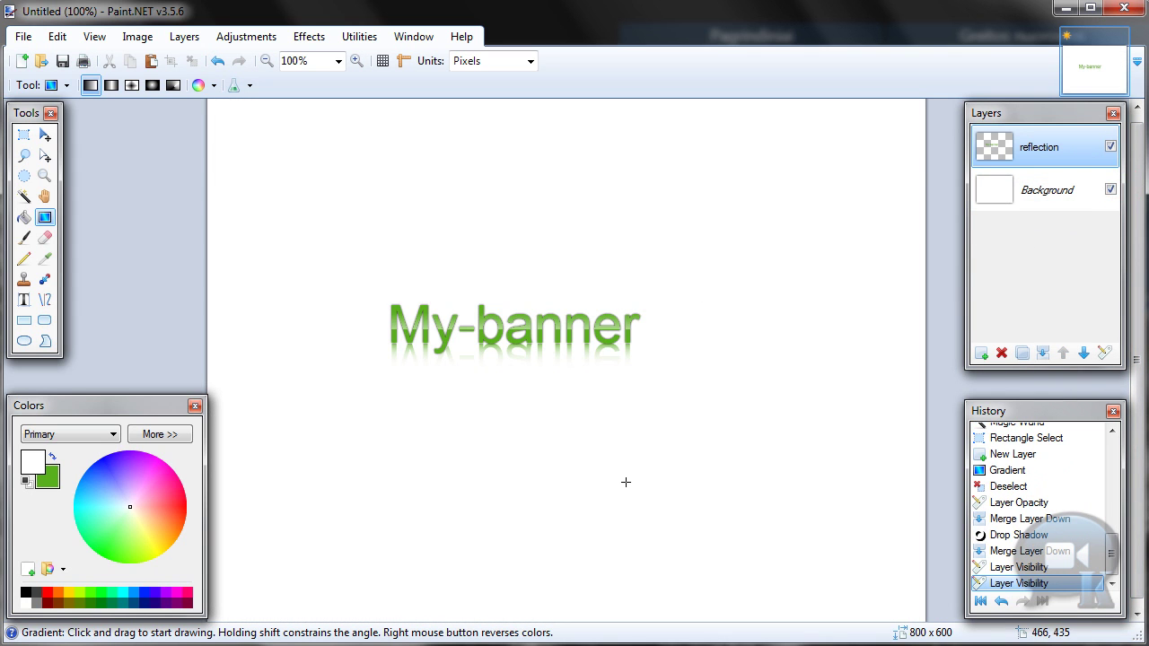